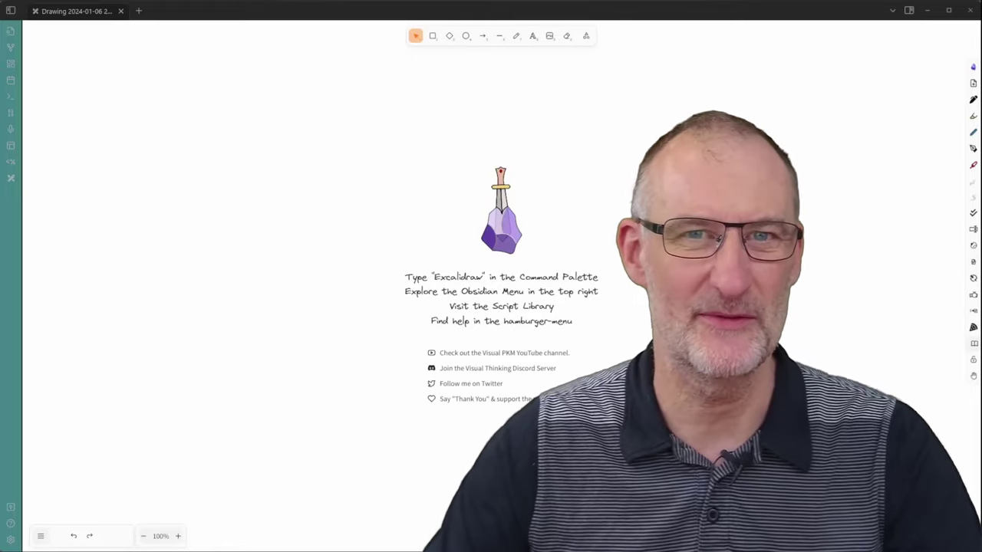
- Bring the black cat image from the other window onto the empty canvas, position it and enlarge it
{"action": "key", "text": "alt+Tab"}
{"action": "left_click_drag", "start_coordinate": [262, 94], "coordinate": [512, 57]}
{"action": "left_click_drag", "start_coordinate": [449, 73], "coordinate": [259, 169]}
{"action": "left_click_drag", "start_coordinate": [296, 210], "coordinate": [434, 246]}
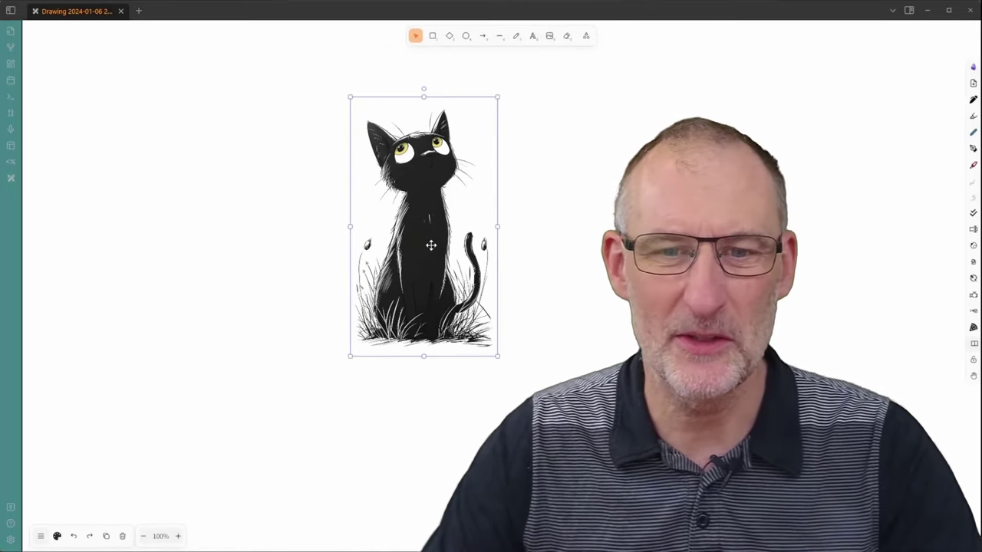
{"action": "left_click_drag", "start_coordinate": [497, 357], "coordinate": [565, 477]}
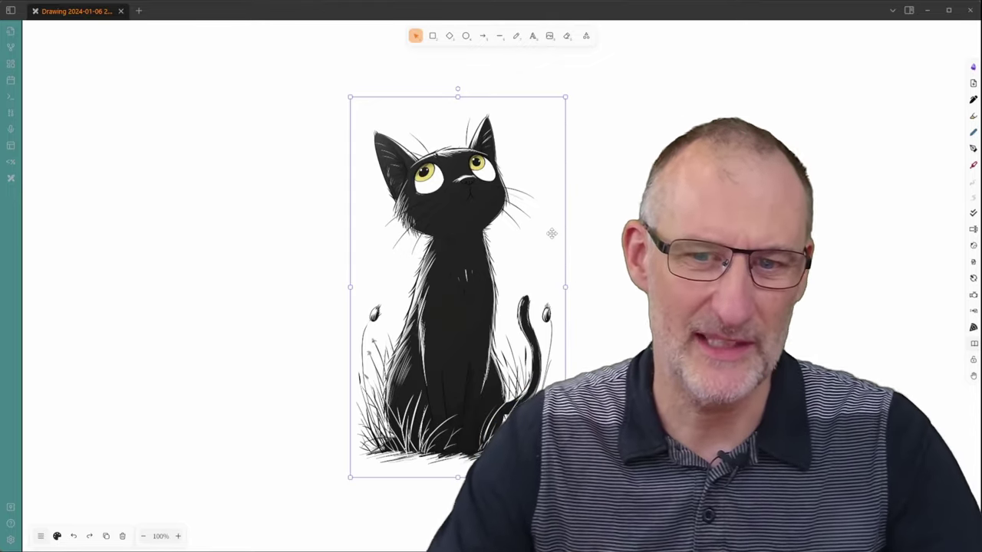
- Select the cat image and run the "Excalidraw: Crop image" command on it
{"action": "key", "text": "Escape"}
{"action": "left_click", "coordinate": [491, 281]}
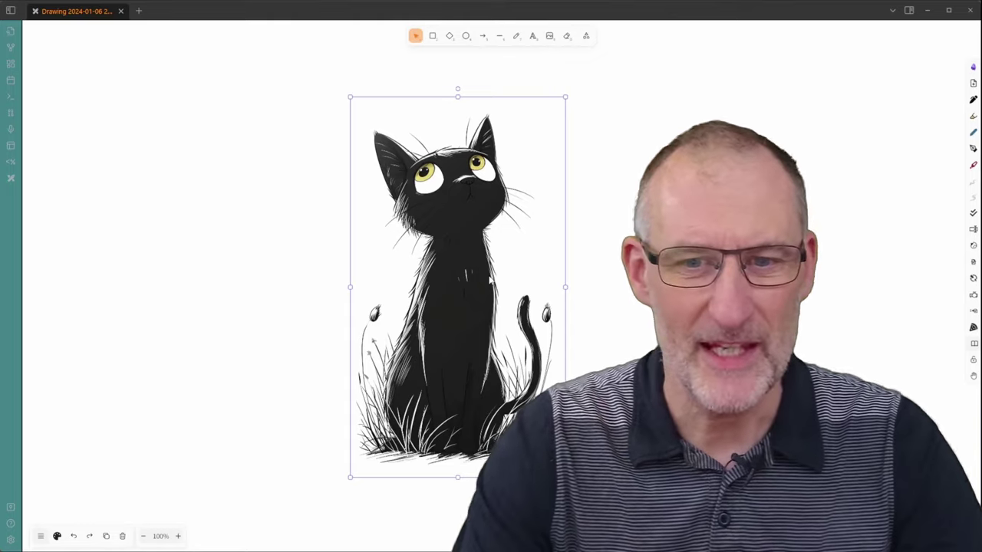
{"action": "key", "text": "ctrl+p"}
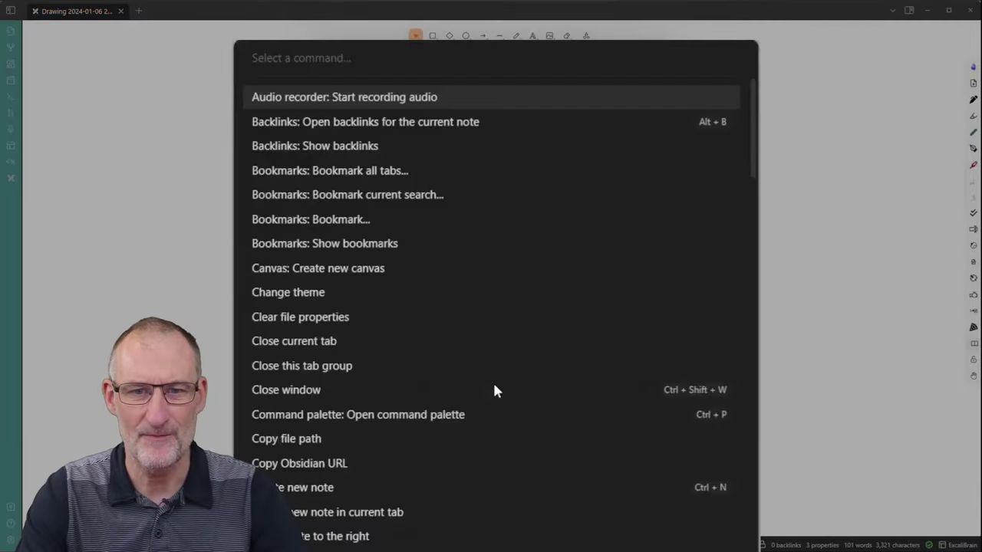
{"action": "type", "text": "crop"}
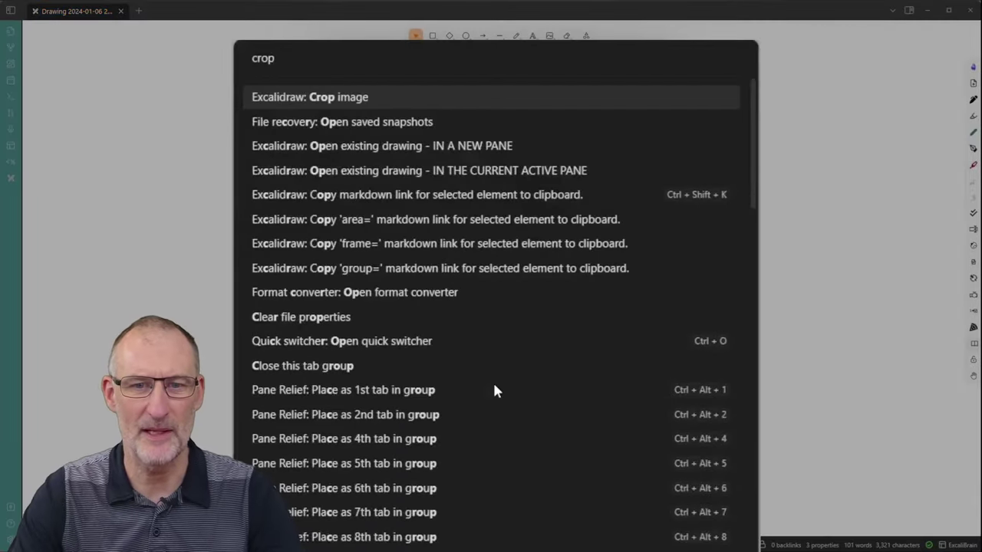
{"action": "key", "text": "Return"}
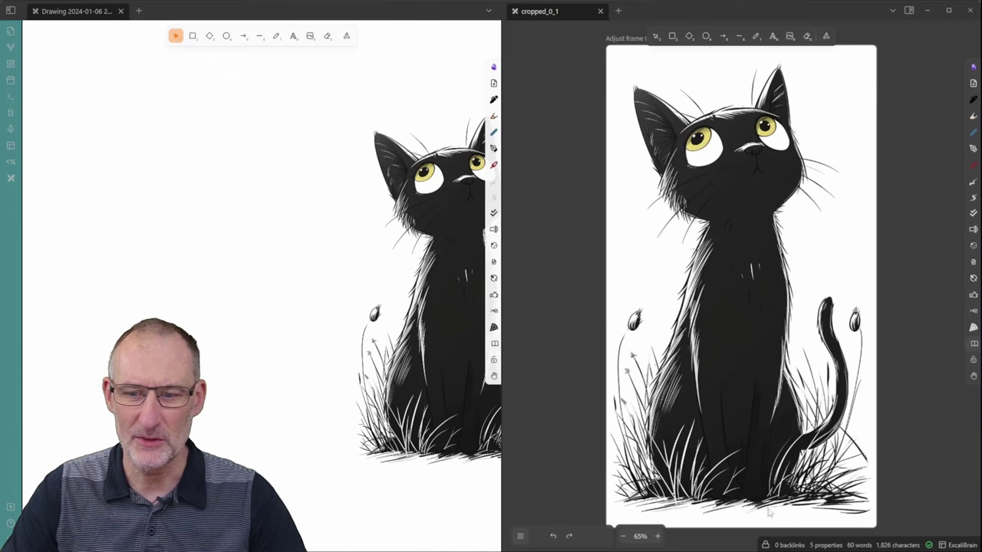
- Tighten the crop frame from all four sides so that it encloses only the cat's head
{"action": "left_click", "coordinate": [756, 530]}
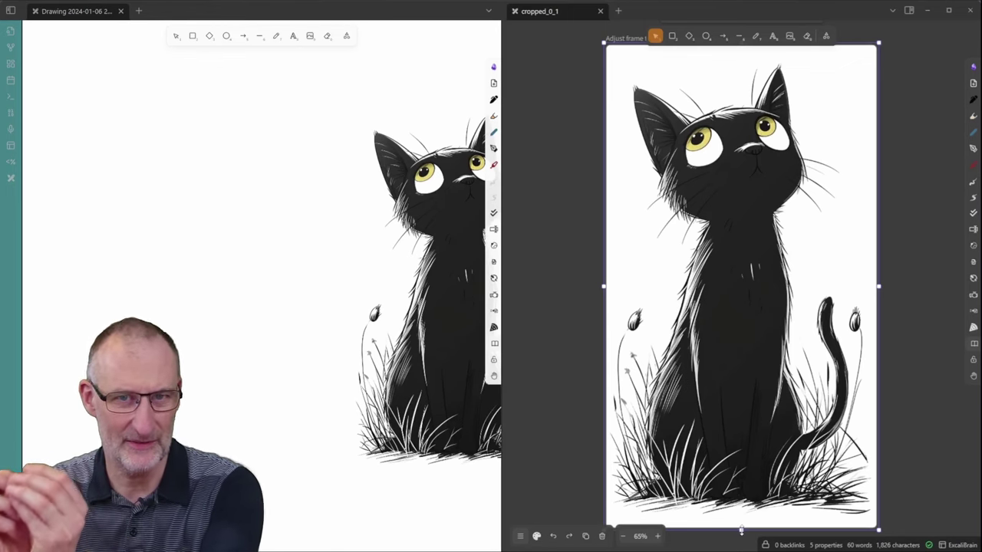
{"action": "left_click_drag", "start_coordinate": [741, 531], "coordinate": [751, 245]}
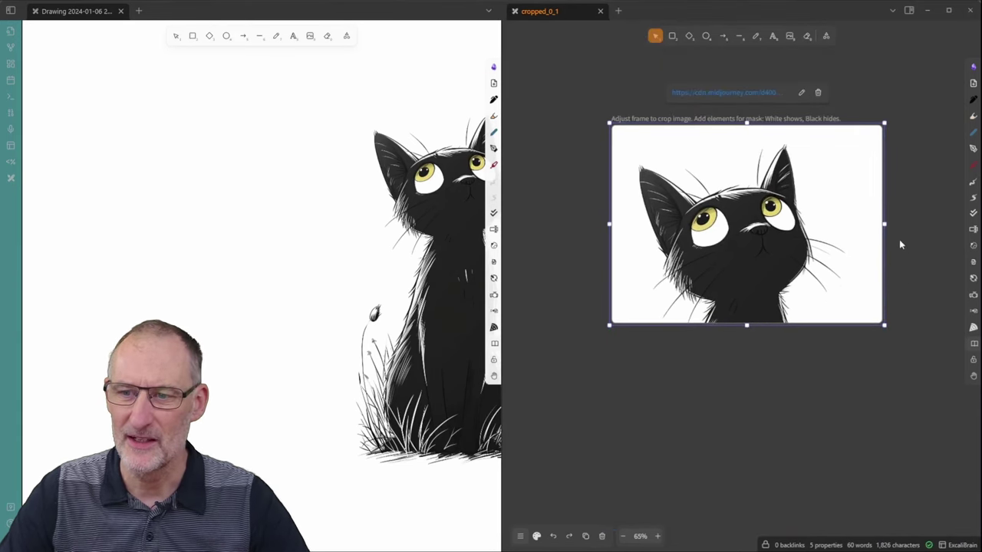
{"action": "left_click_drag", "start_coordinate": [884, 224], "coordinate": [856, 224]}
{"action": "left_click_drag", "start_coordinate": [608, 224], "coordinate": [627, 223]}
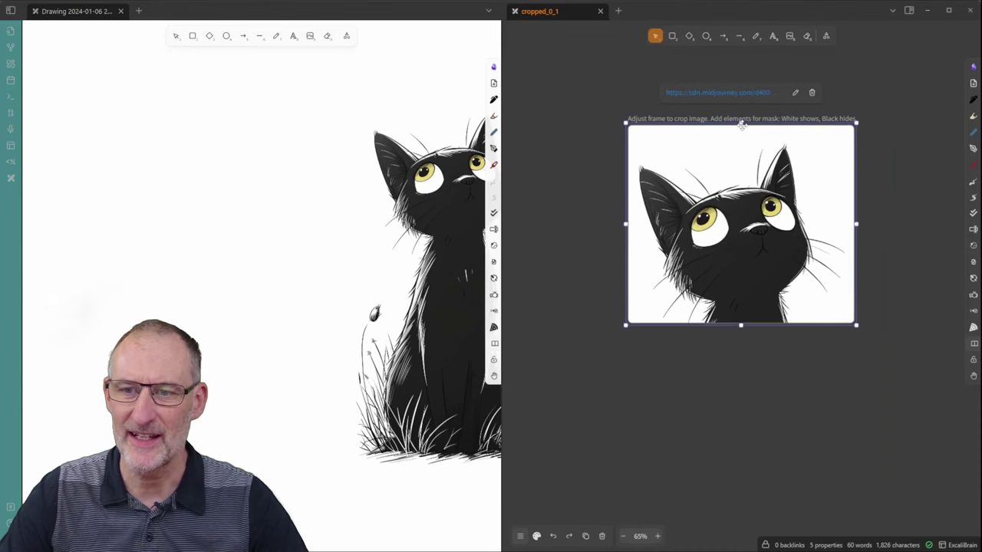
{"action": "left_click_drag", "start_coordinate": [740, 124], "coordinate": [743, 140]}
- Deselect the crop frame, return to the original drawing and move the cropped cat image fully into view
{"action": "left_click", "coordinate": [617, 426]}
{"action": "left_click", "coordinate": [301, 361]}
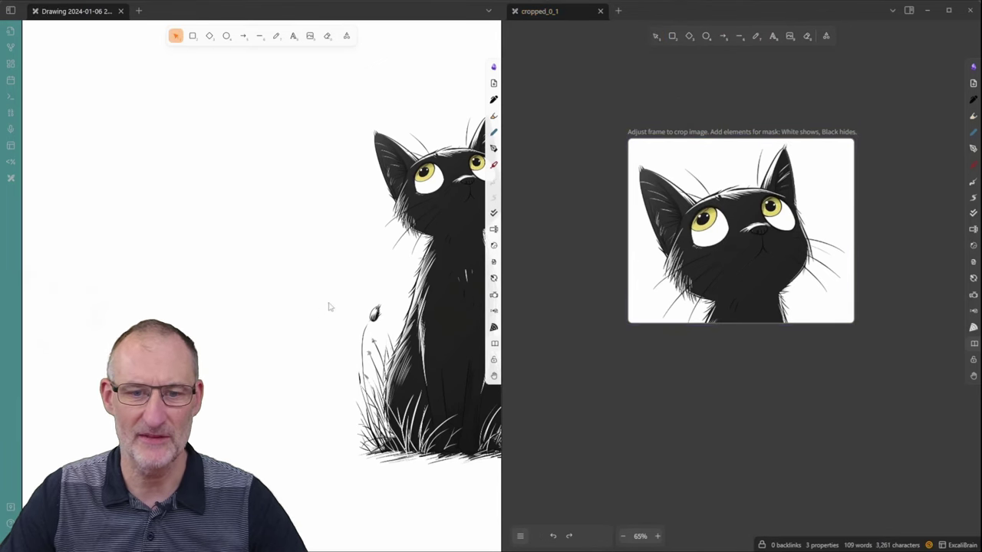
{"action": "left_click_drag", "start_coordinate": [362, 267], "coordinate": [216, 276]}
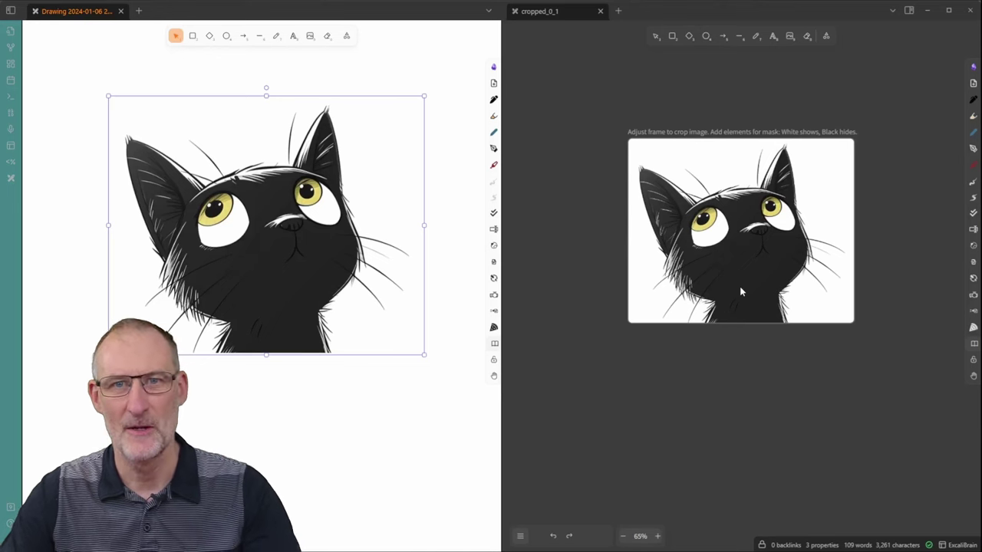
- Draw a rectangular black mask over the white area between the cat's ears in the crop drawing
{"action": "left_click", "coordinate": [672, 36]}
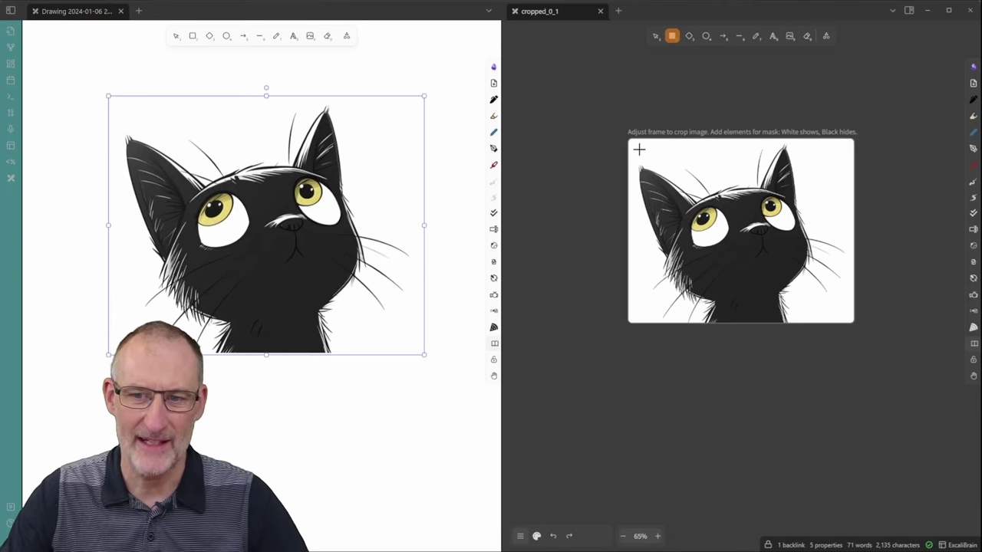
{"action": "left_click_drag", "start_coordinate": [653, 145], "coordinate": [745, 167]}
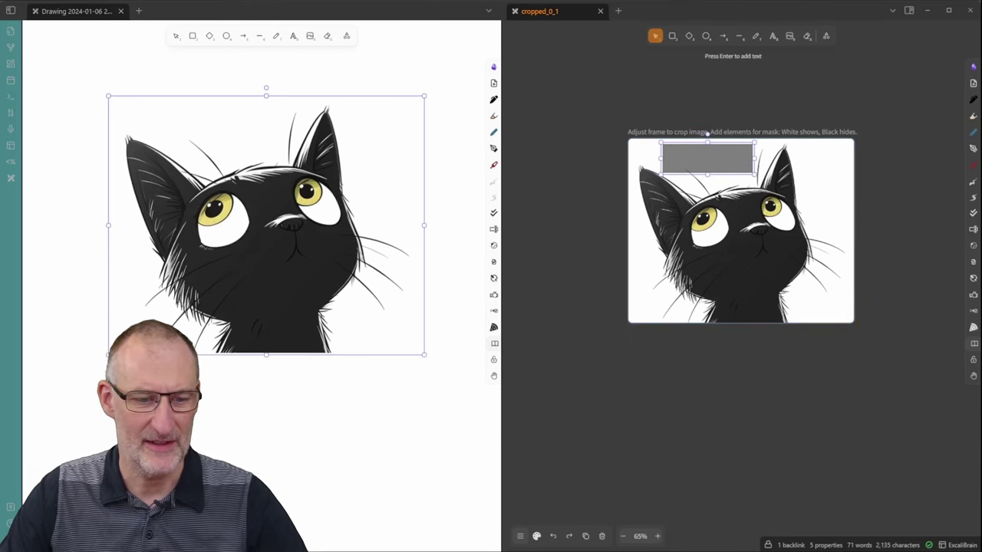
- Set the original drawing's canvas background to light beige and move the cat image slightly down
{"action": "left_click", "coordinate": [40, 536]}
{"action": "left_click", "coordinate": [116, 342]}
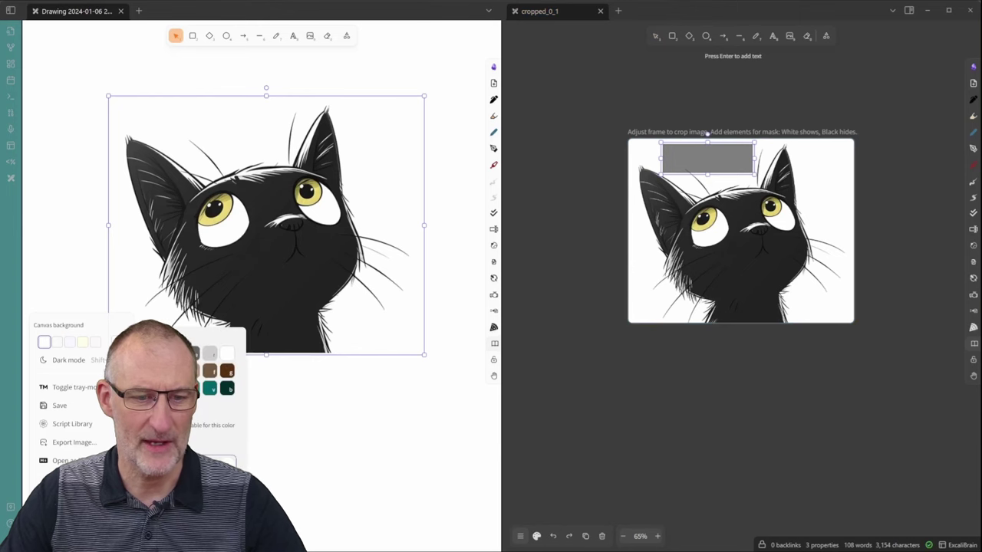
{"action": "left_click", "coordinate": [227, 352]}
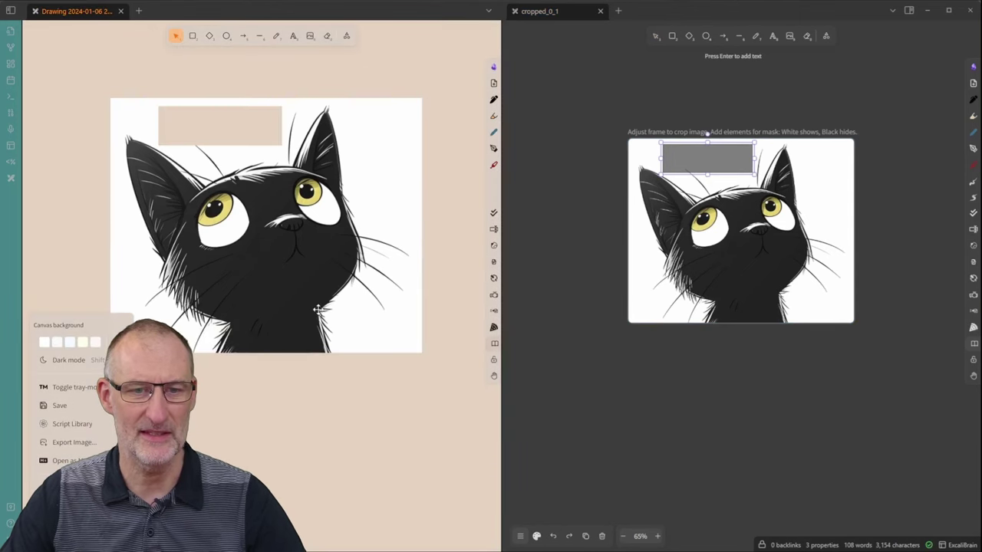
{"action": "left_click", "coordinate": [213, 236]}
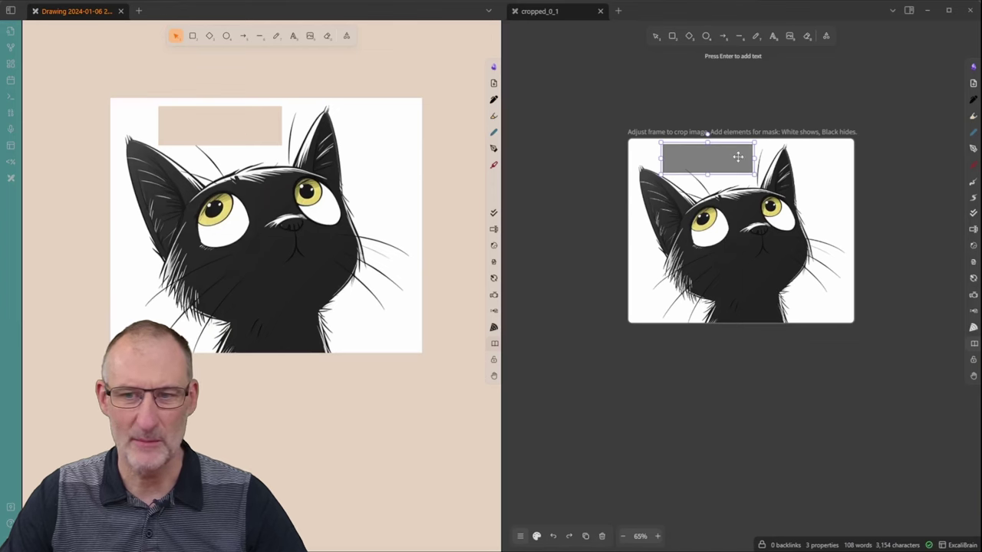
{"action": "left_click_drag", "start_coordinate": [275, 168], "coordinate": [280, 204]}
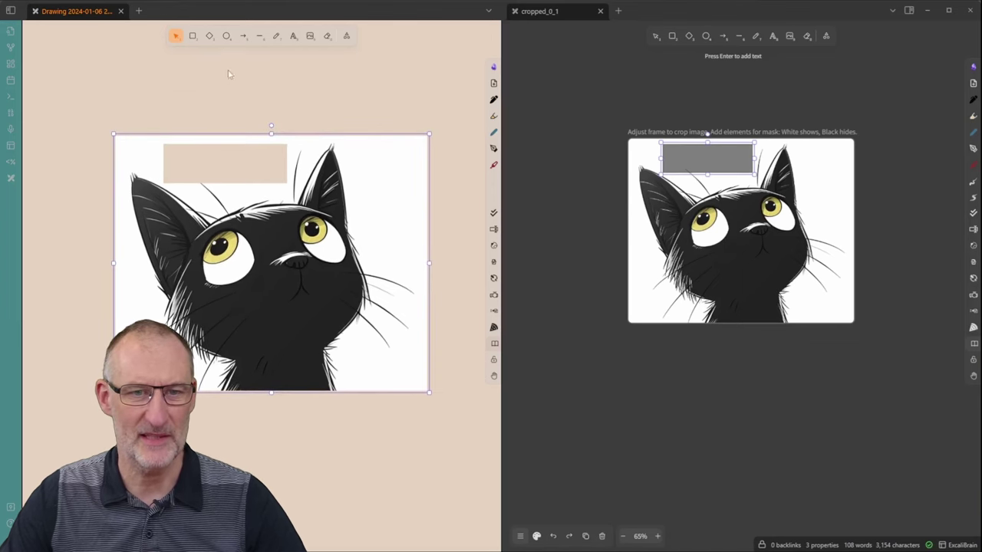
- Draw a small unfilled ellipse above the cat image in the original drawing, and reposition the image beneath it
{"action": "left_click", "coordinate": [226, 36]}
{"action": "left_click_drag", "start_coordinate": [216, 71], "coordinate": [270, 118]}
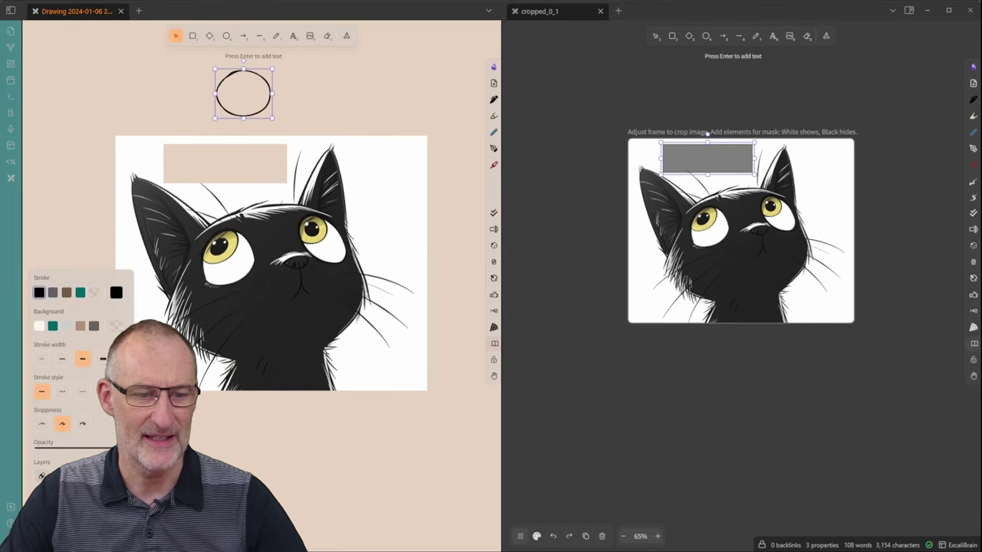
{"action": "left_click_drag", "start_coordinate": [279, 338], "coordinate": [282, 364]}
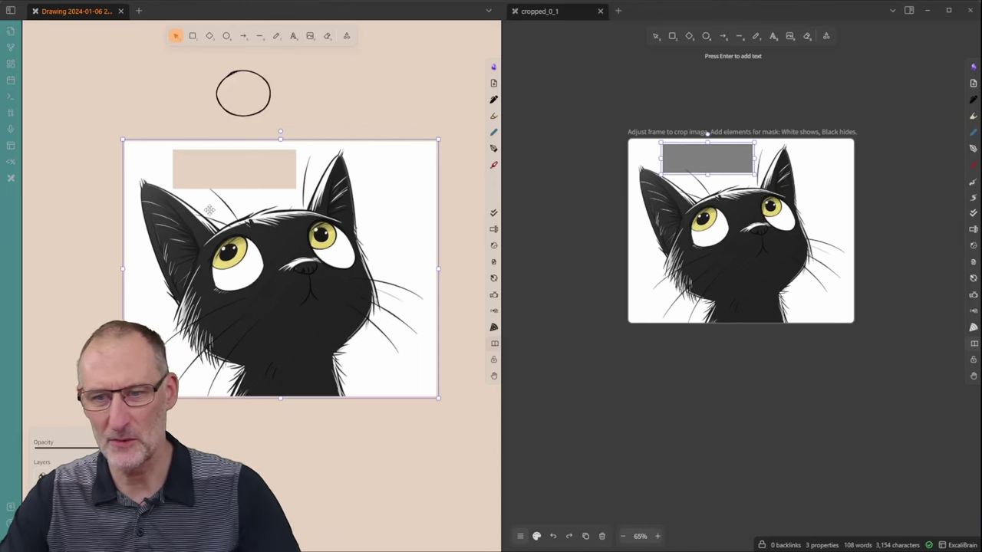
- Enlarge the black mask rectangle over the cat's face and shrink the crop frame's four sides to fit inside it
{"action": "left_click_drag", "start_coordinate": [712, 158], "coordinate": [846, 289]}
{"action": "left_click", "coordinate": [767, 314]}
{"action": "left_click", "coordinate": [747, 329]}
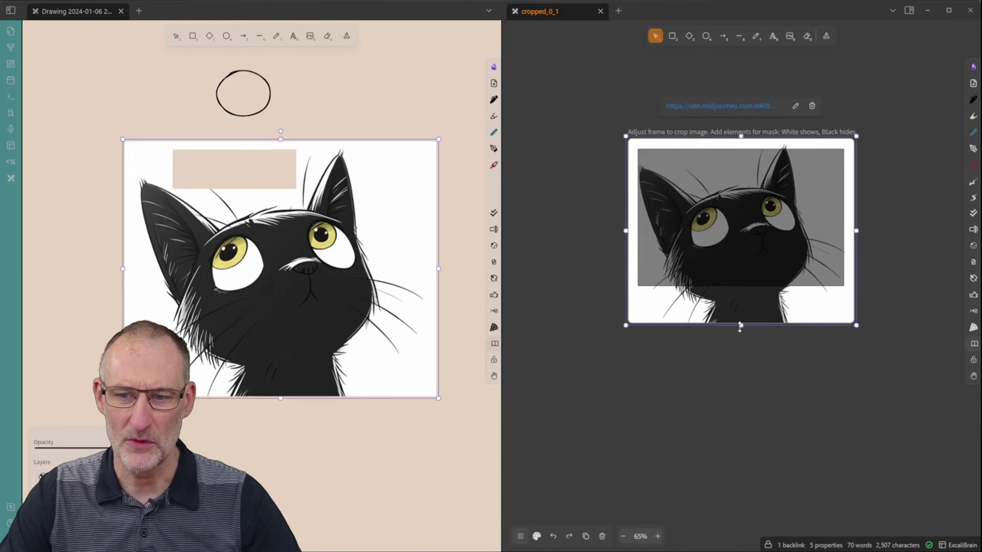
{"action": "left_click_drag", "start_coordinate": [740, 326], "coordinate": [737, 274]}
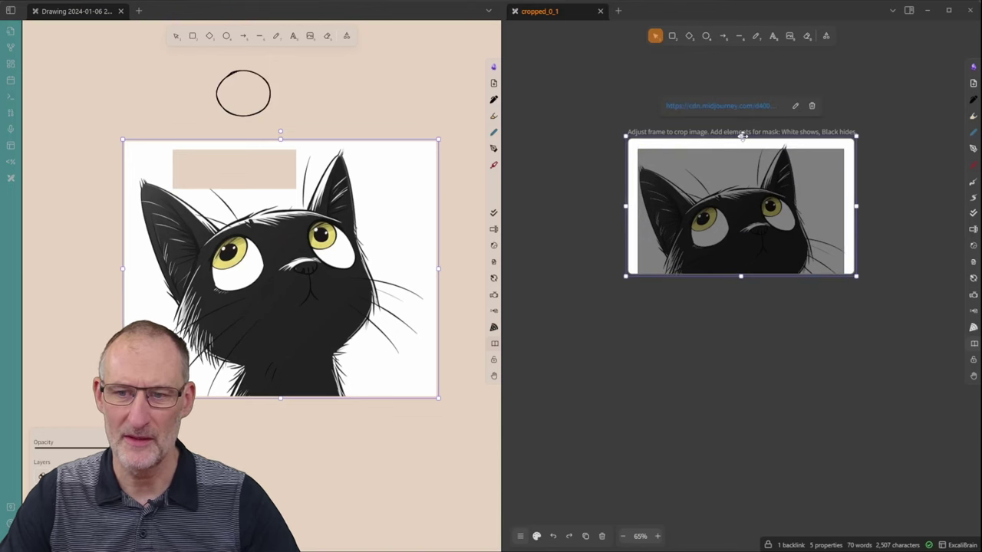
{"action": "left_click_drag", "start_coordinate": [740, 135], "coordinate": [740, 169]}
{"action": "left_click_drag", "start_coordinate": [857, 222], "coordinate": [832, 222]}
{"action": "left_click_drag", "start_coordinate": [626, 223], "coordinate": [644, 223]}
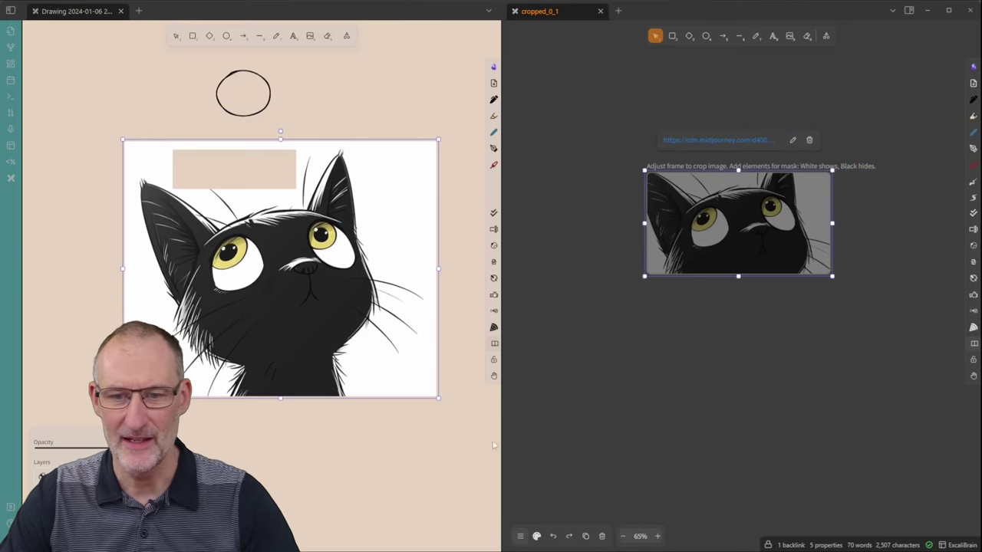
- Replace the cat image in the original drawing with its updated masked version and position it below the ellipse
{"action": "left_click", "coordinate": [403, 504]}
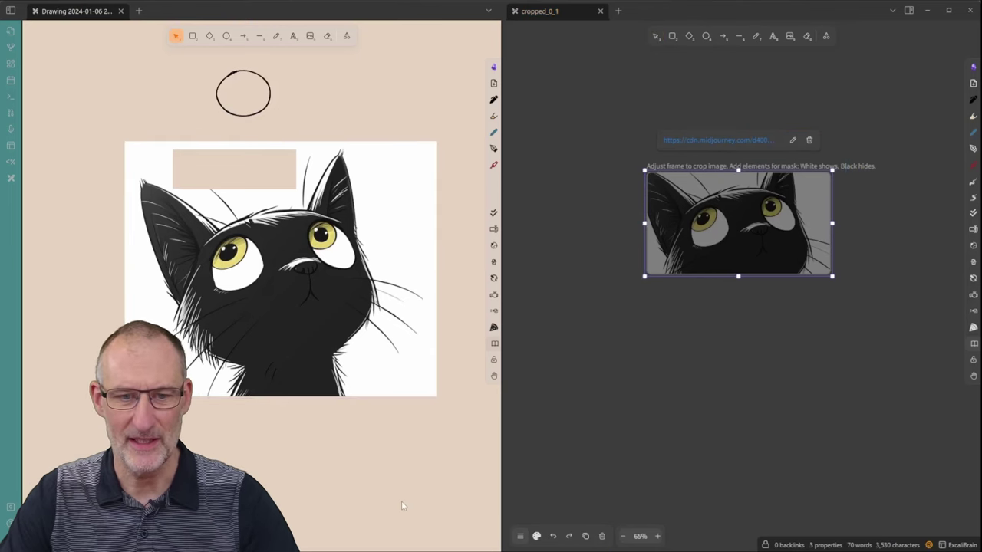
{"action": "left_click", "coordinate": [403, 383]}
{"action": "key", "text": "Delete"}
{"action": "left_click_drag", "start_coordinate": [275, 280], "coordinate": [266, 309]}
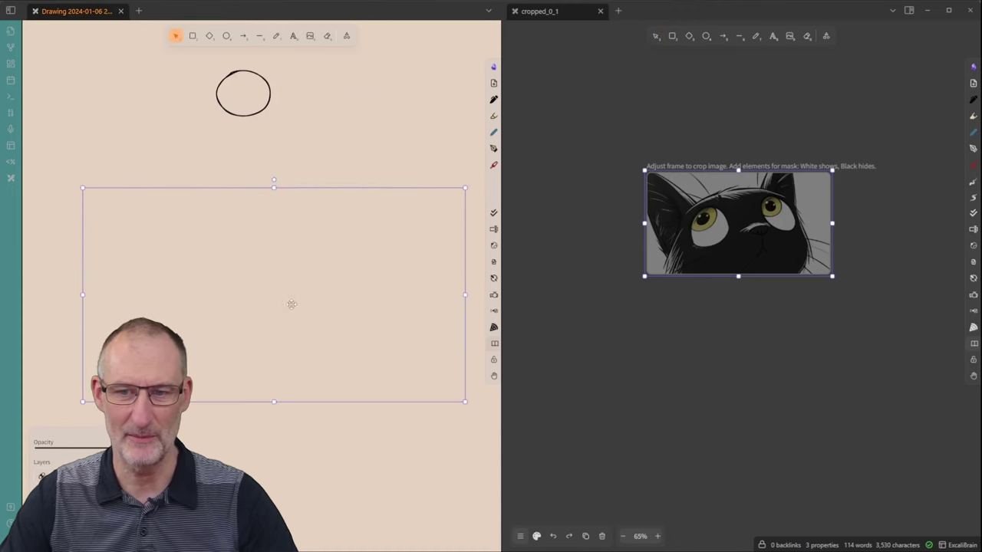
- Draw an ellipse over the cat's larger eye in the crop drawing and set its background to white (ffffff)
{"action": "left_click", "coordinate": [705, 36]}
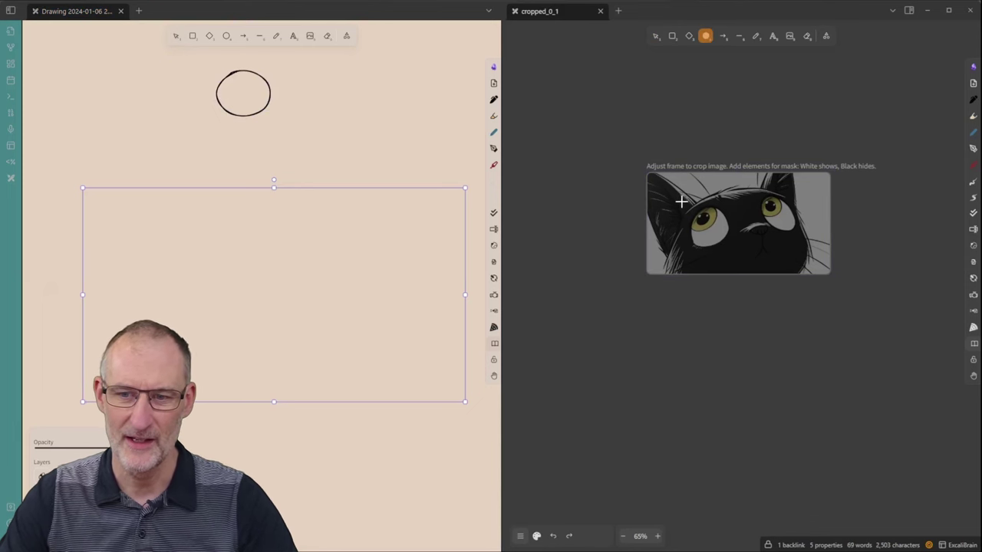
{"action": "left_click_drag", "start_coordinate": [686, 205], "coordinate": [739, 254]}
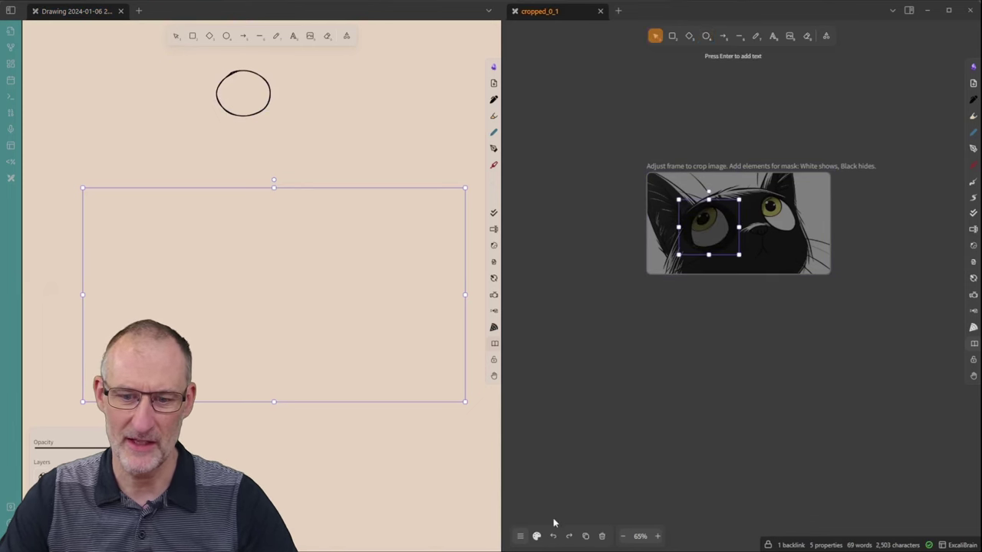
{"action": "left_click", "coordinate": [537, 537]}
{"action": "left_click", "coordinate": [595, 296]}
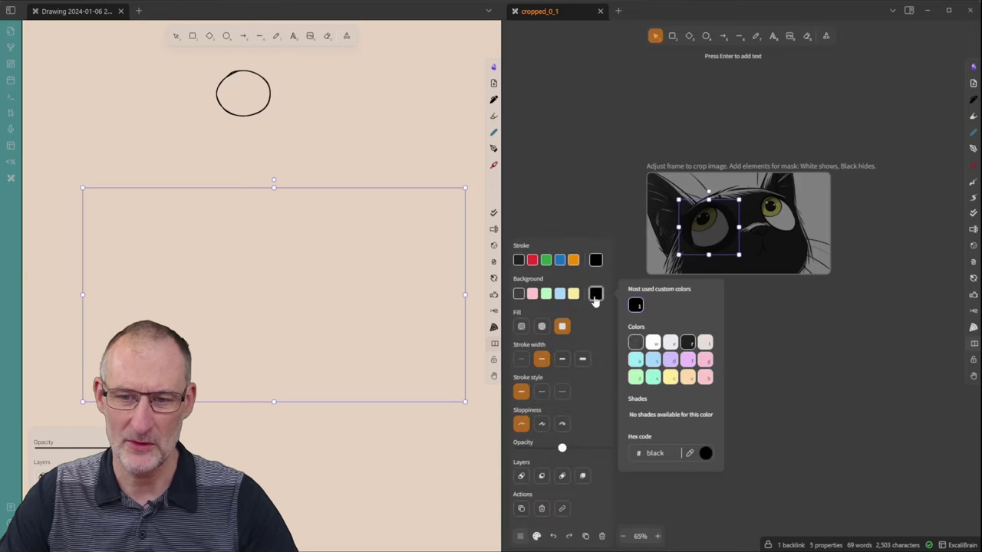
{"action": "left_click", "coordinate": [653, 343]}
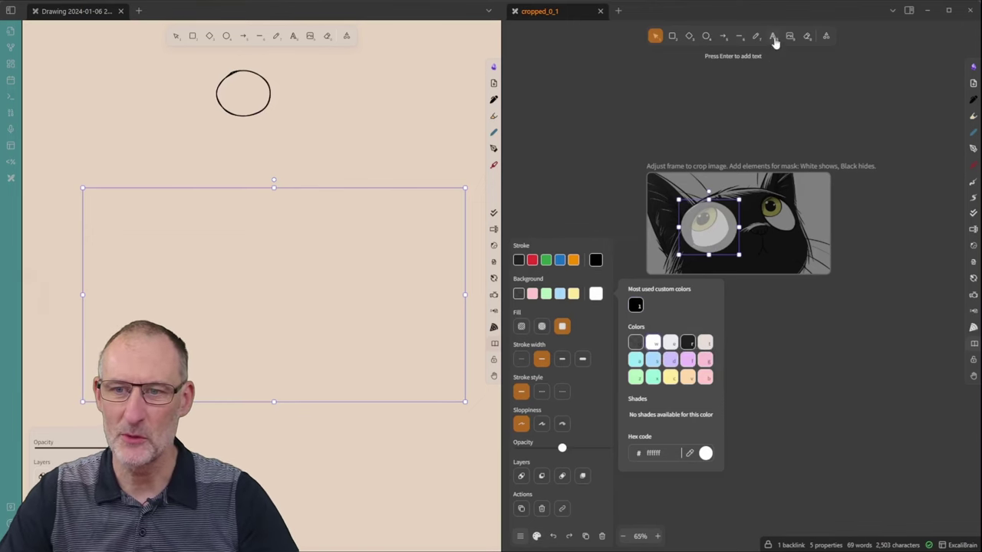
- Draw a second white ellipse over the cat's smaller eye, rotate it to match the eye's tilt and nudge it into place
{"action": "left_click", "coordinate": [706, 36]}
{"action": "left_click_drag", "start_coordinate": [757, 196], "coordinate": [792, 236]}
{"action": "left_click_drag", "start_coordinate": [767, 179], "coordinate": [760, 181]}
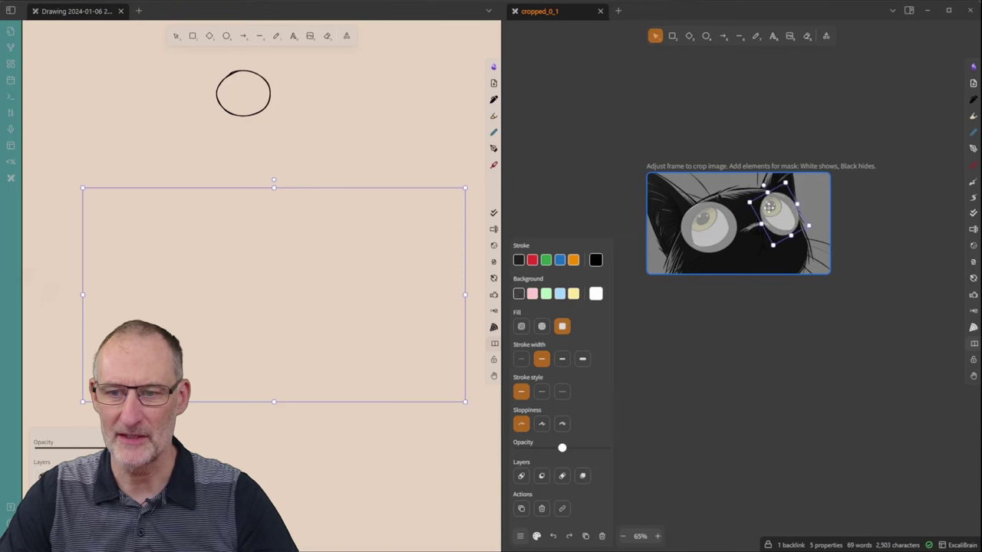
{"action": "left_click_drag", "start_coordinate": [769, 207], "coordinate": [770, 207]}
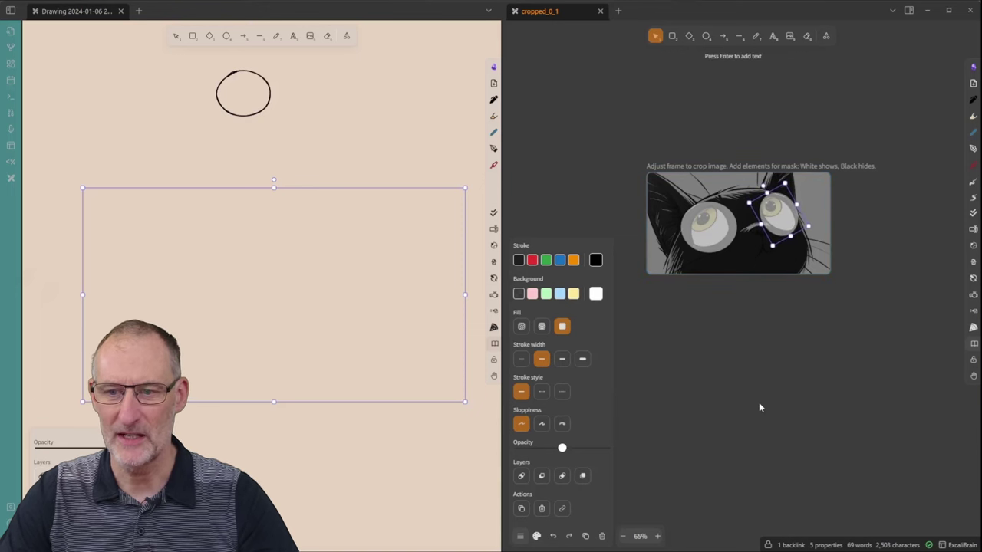
- Paste the masked image showing only the eyes into the original drawing and position it below the ellipse
{"action": "left_click", "coordinate": [370, 453]}
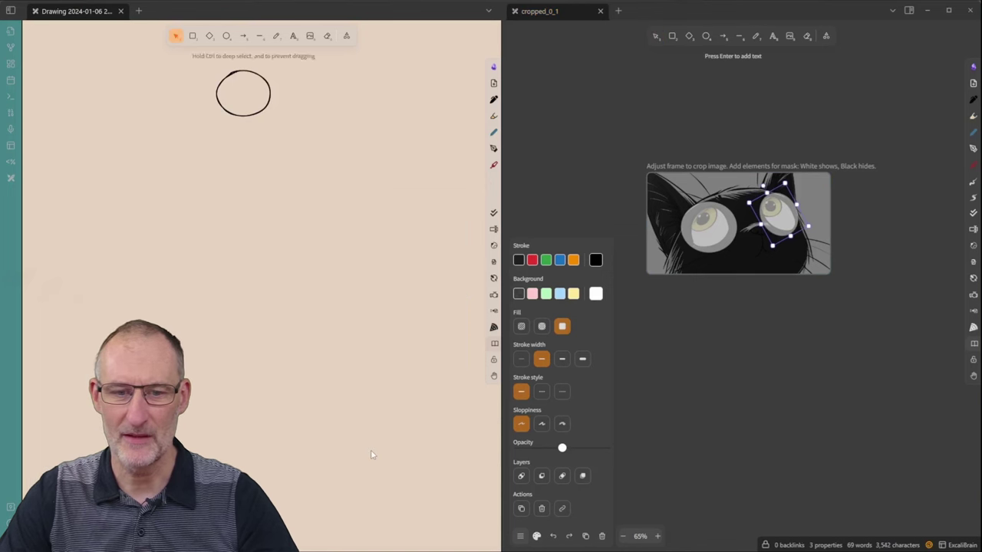
{"action": "key", "text": "ctrl+v"}
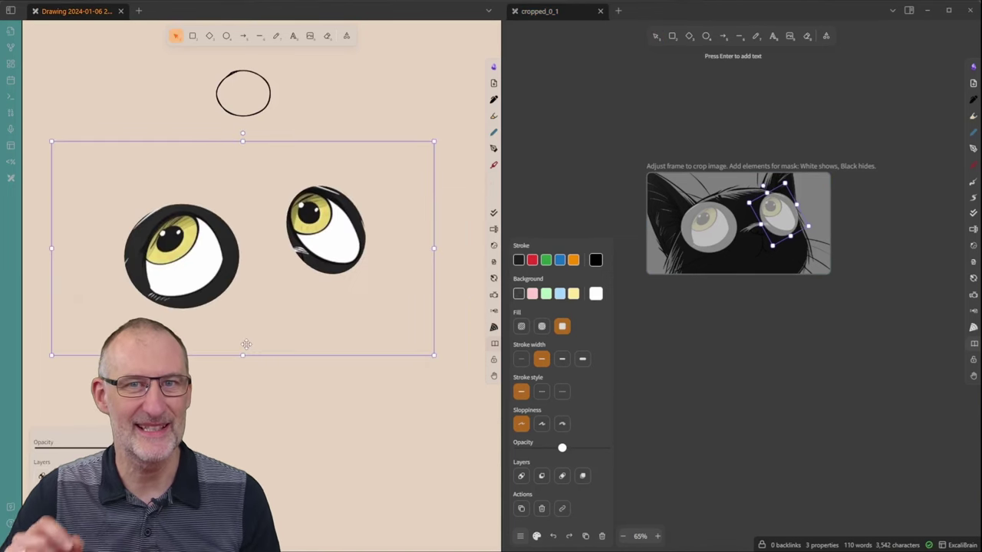
{"action": "mouse_move", "coordinate": [247, 344]}
{"action": "left_mouse_down"}
{"action": "mouse_move", "coordinate": [256, 303]}
{"action": "mouse_move", "coordinate": [254, 355]}
{"action": "left_mouse_up"}
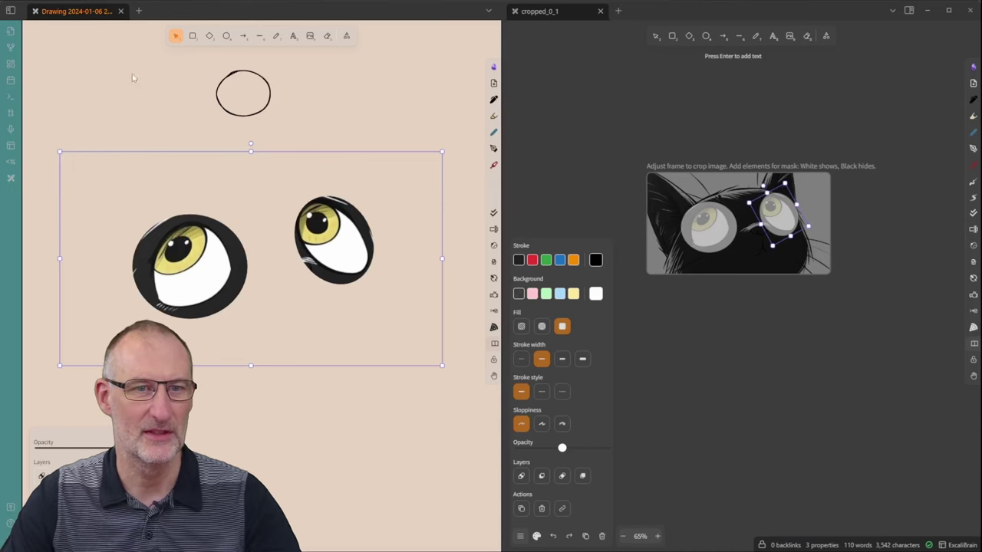
- Create a new canvas in a new tab of the original drawing's pane and save it as Untitled 5
{"action": "left_click", "coordinate": [139, 11]}
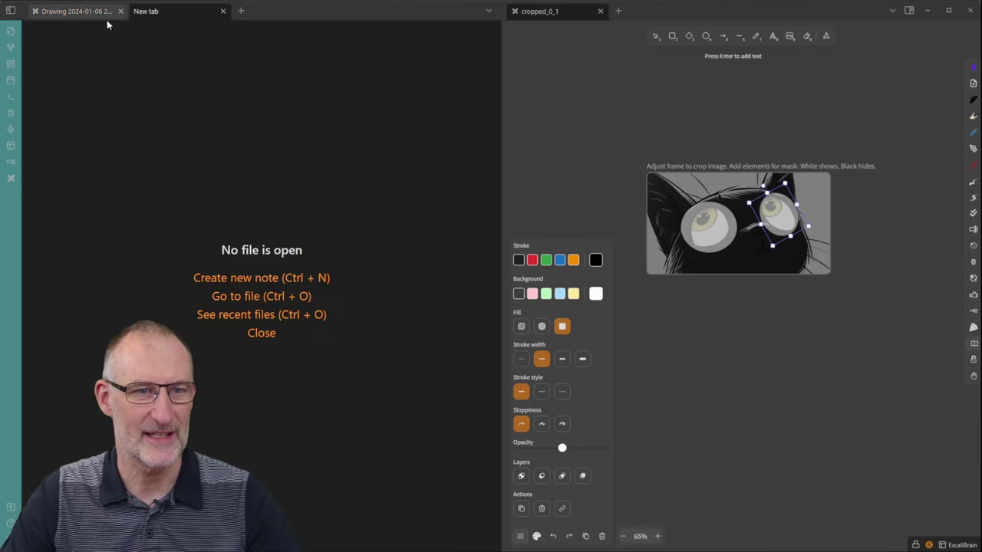
{"action": "left_click", "coordinate": [11, 10]}
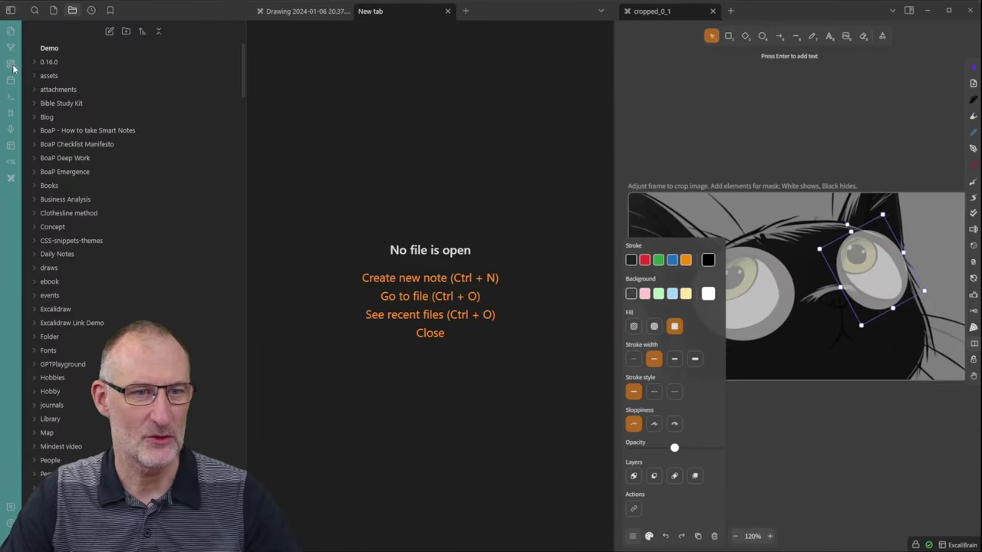
{"action": "left_click", "coordinate": [11, 67]}
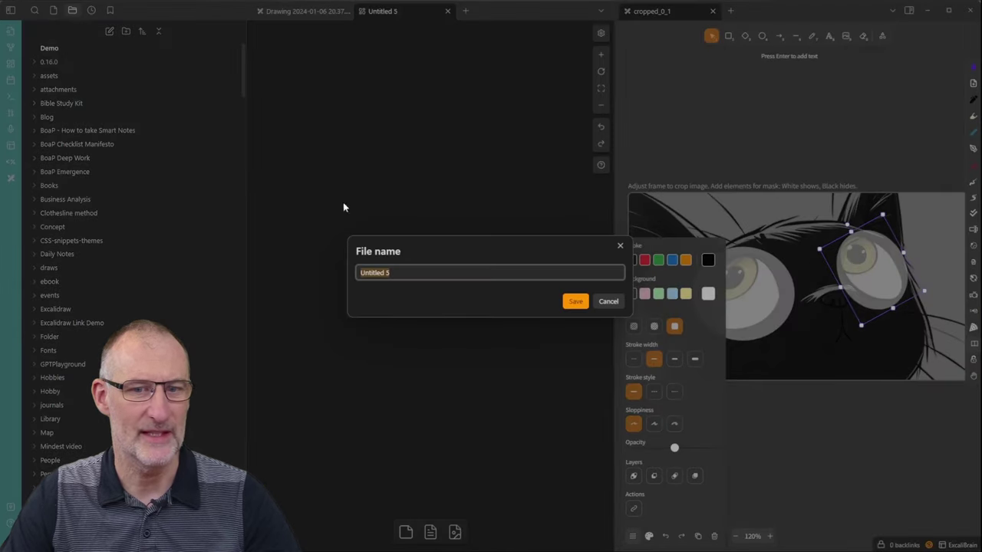
{"action": "left_click", "coordinate": [575, 302]}
{"action": "left_click", "coordinate": [11, 10]}
{"action": "left_click", "coordinate": [11, 10]}
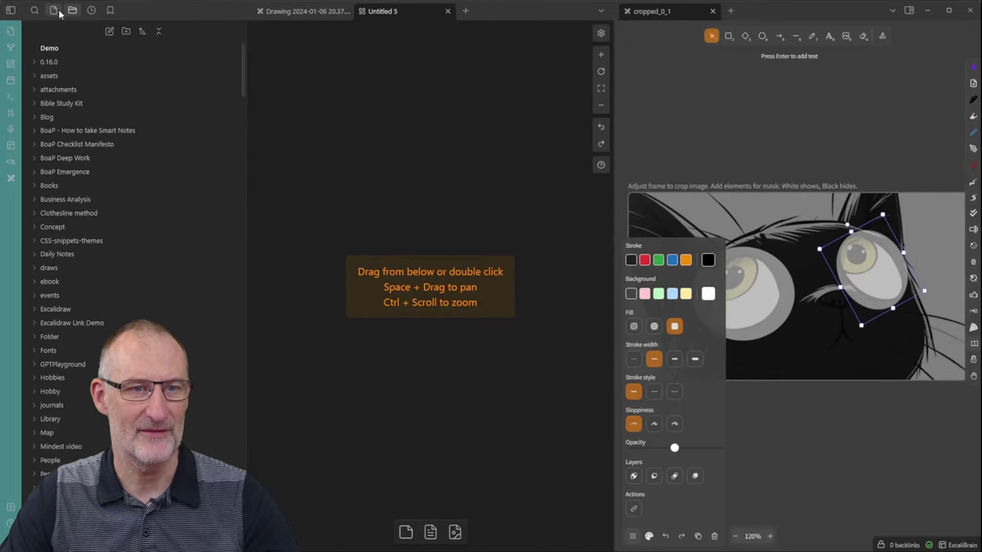
{"action": "left_click", "coordinate": [10, 10]}
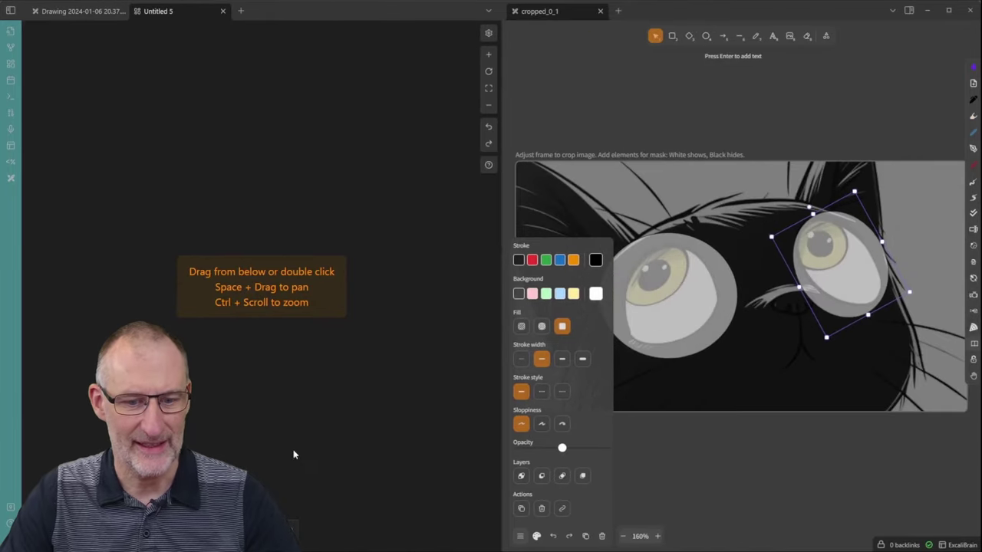
- Add YouTube Channel/attachments/Monkey.png to the canvas and close the cropped_0_1 drawing
{"action": "key", "text": "ctrl+o"}
{"action": "type", "text": "monkey"}
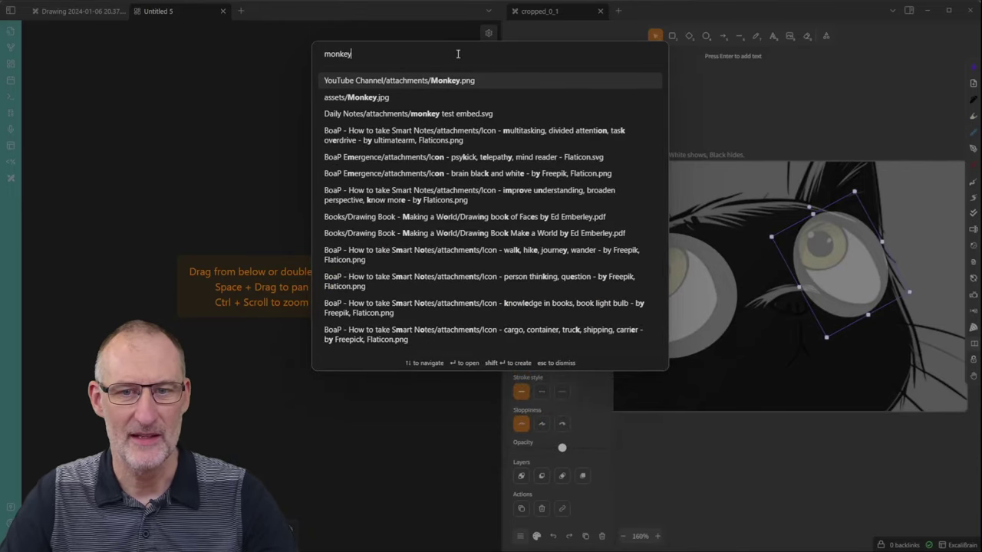
{"action": "left_click", "coordinate": [465, 80]}
{"action": "left_click", "coordinate": [377, 418]}
{"action": "left_click", "coordinate": [599, 11]}
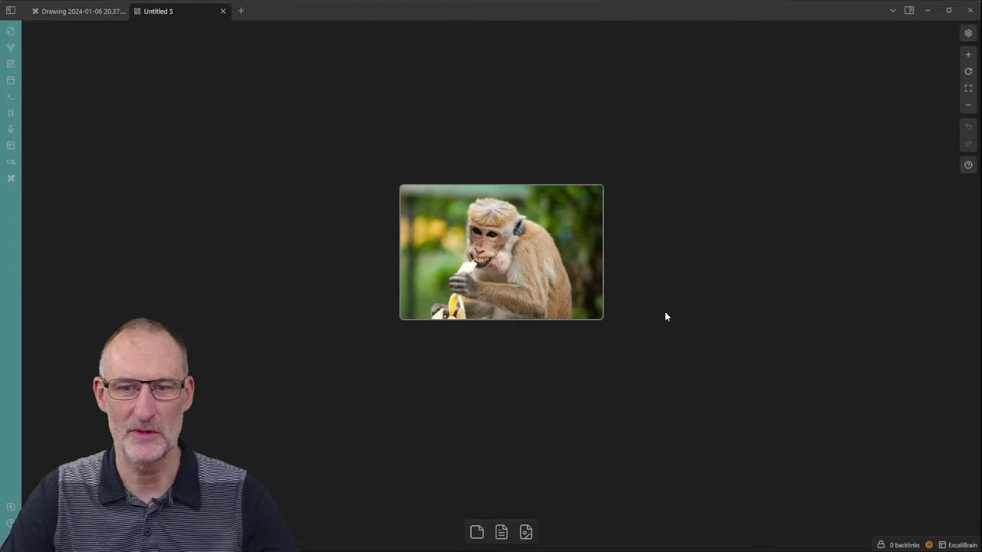
- Run the image crop command on the monkey picture in the canvas
{"action": "left_click", "coordinate": [560, 269]}
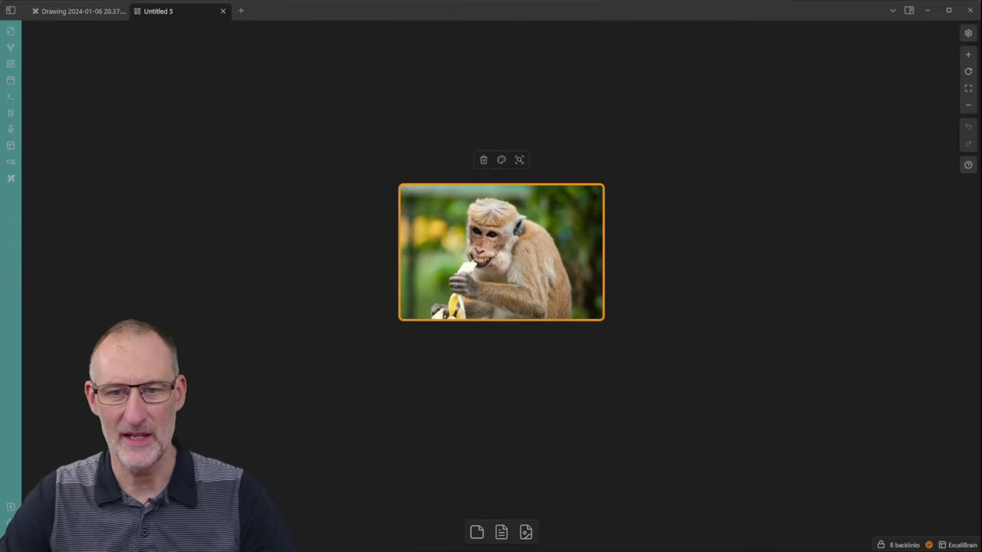
{"action": "key", "text": "ctrl+p"}
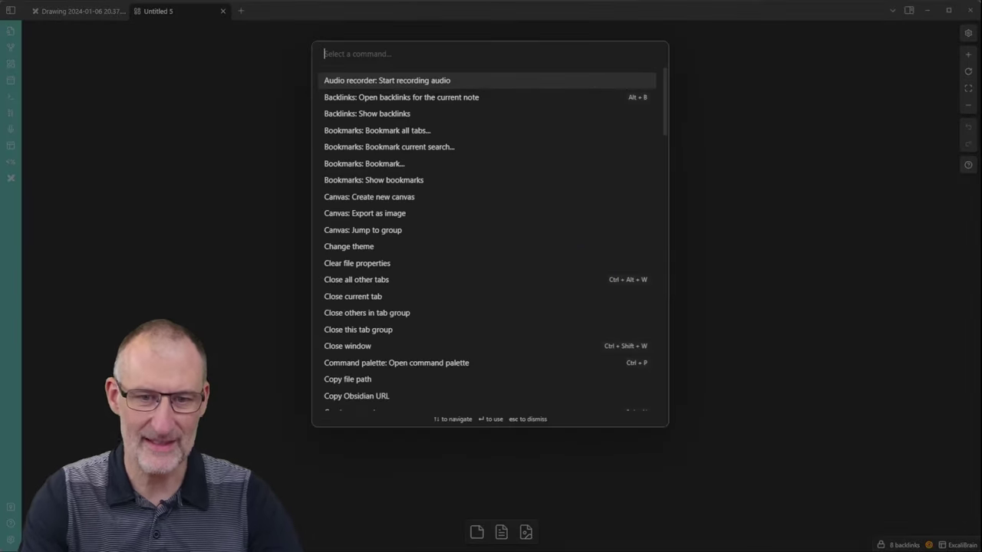
{"action": "type", "text": "crop"}
{"action": "key", "text": "Return"}
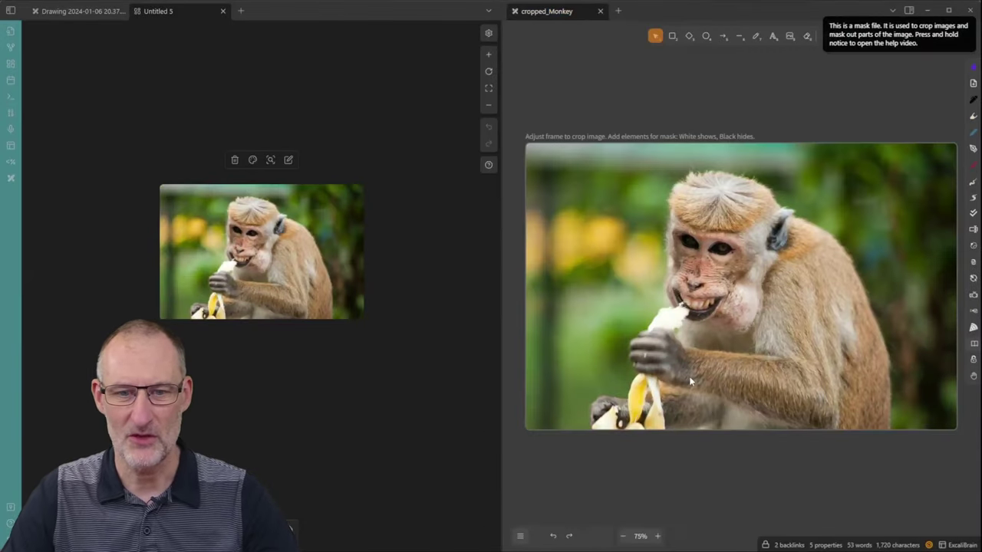
- Narrow the crop frame on both sides of the monkey and resize the canvas card to fit the cropped picture
{"action": "left_click", "coordinate": [523, 285]}
{"action": "left_click_drag", "start_coordinate": [525, 286], "coordinate": [577, 288]}
{"action": "left_click_drag", "start_coordinate": [957, 286], "coordinate": [910, 288]}
{"action": "left_click", "coordinate": [891, 500]}
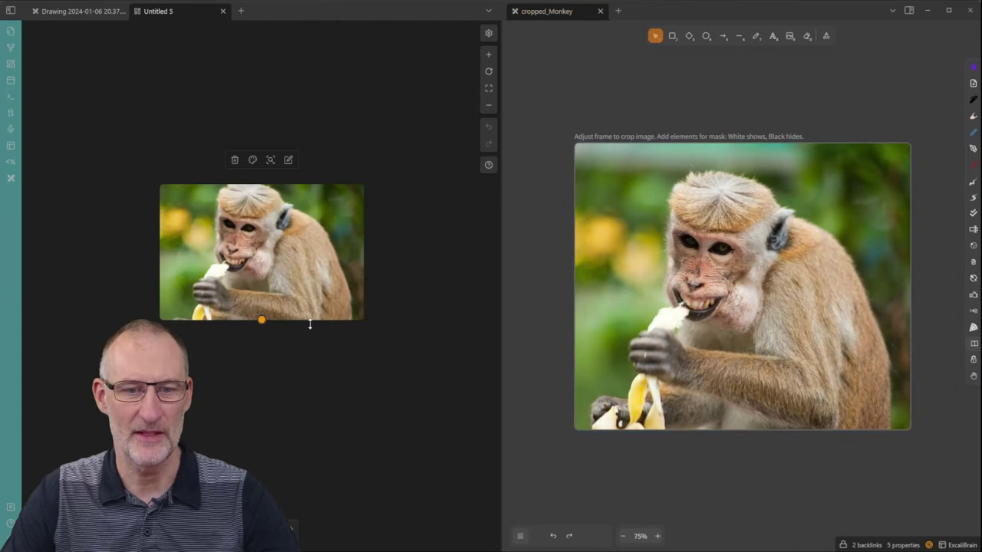
{"action": "left_click", "coordinate": [337, 346]}
{"action": "mouse_move", "coordinate": [366, 296]}
{"action": "left_mouse_down"}
{"action": "mouse_move", "coordinate": [401, 282]}
{"action": "mouse_move", "coordinate": [354, 285]}
{"action": "left_mouse_up"}
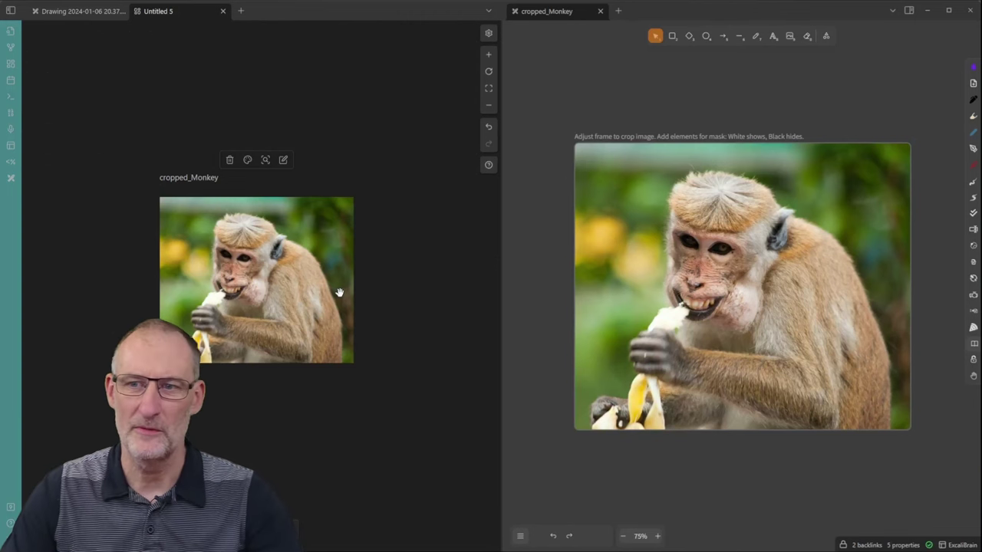
- Add the text "These are my notes about the image" in white (ffffff), size XL and the custom font, centred above the monkey frame
{"action": "left_click", "coordinate": [772, 38]}
{"action": "left_click", "coordinate": [537, 537]}
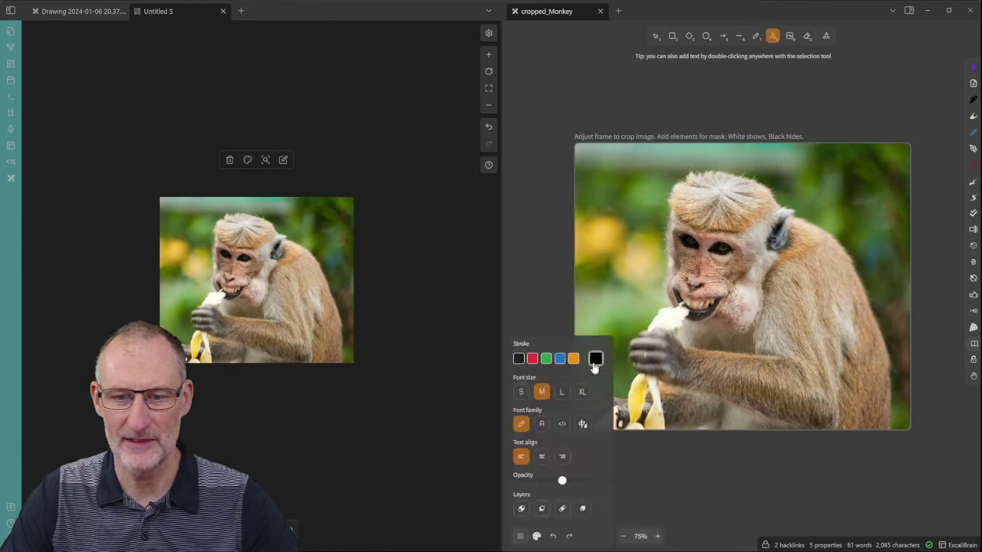
{"action": "left_click", "coordinate": [595, 359]}
{"action": "left_click", "coordinate": [651, 407]}
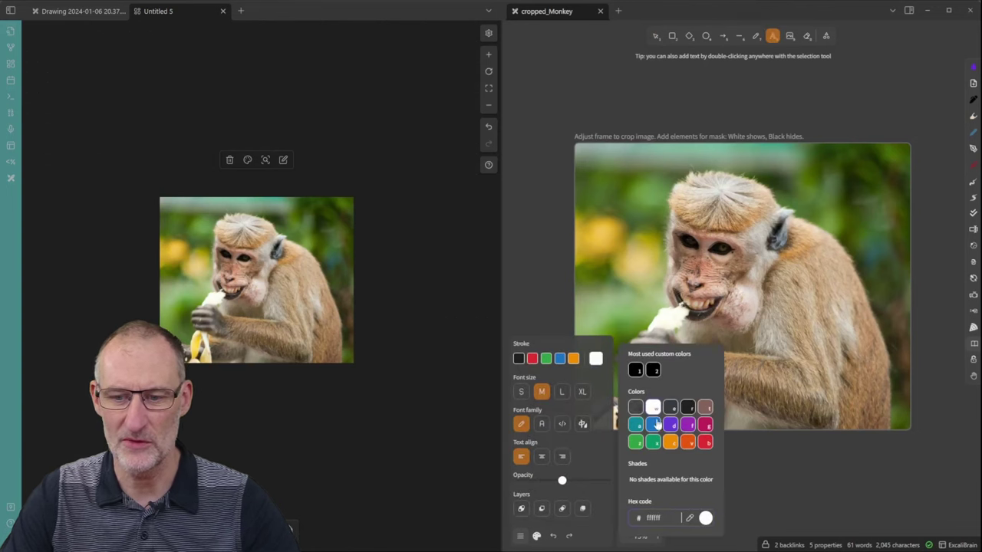
{"action": "left_click", "coordinate": [582, 424]}
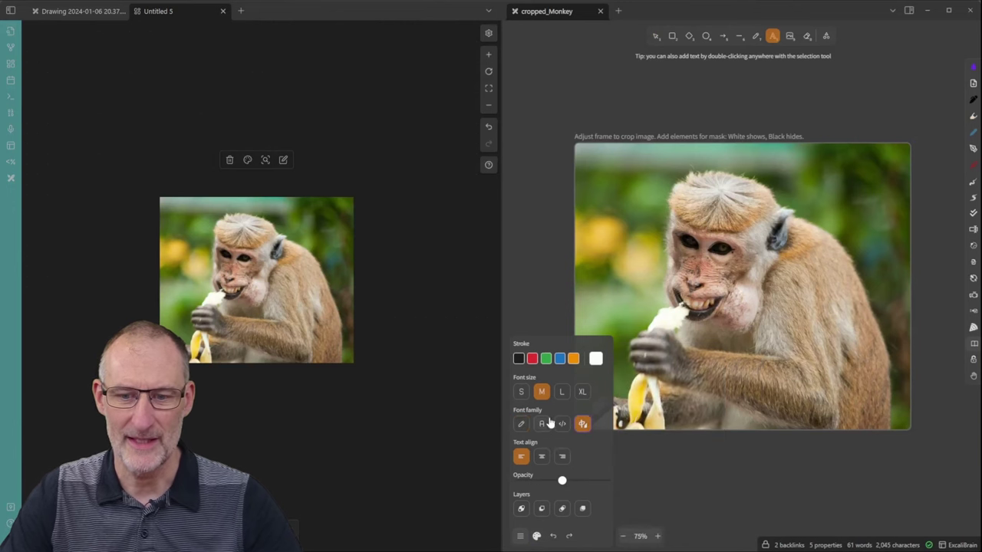
{"action": "left_click", "coordinate": [581, 392]}
{"action": "left_click", "coordinate": [588, 101]}
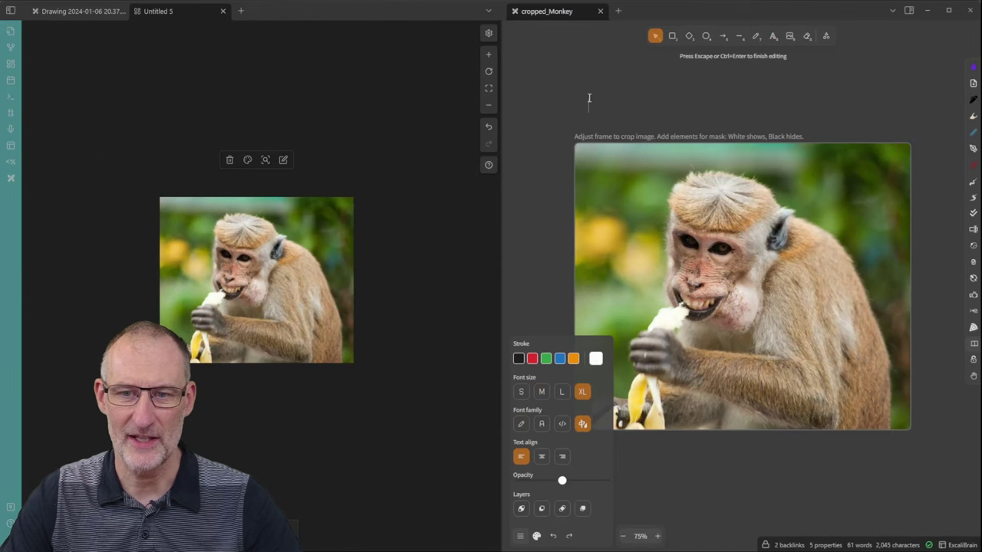
{"action": "type", "text": "These"}
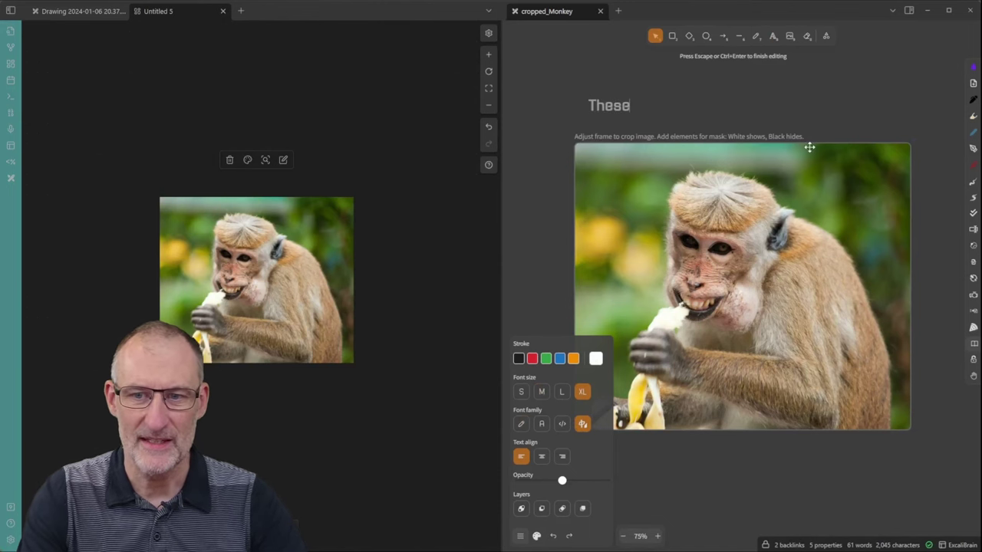
{"action": "key", "text": "BackSpace"}
{"action": "type", "text": "e are my no"}
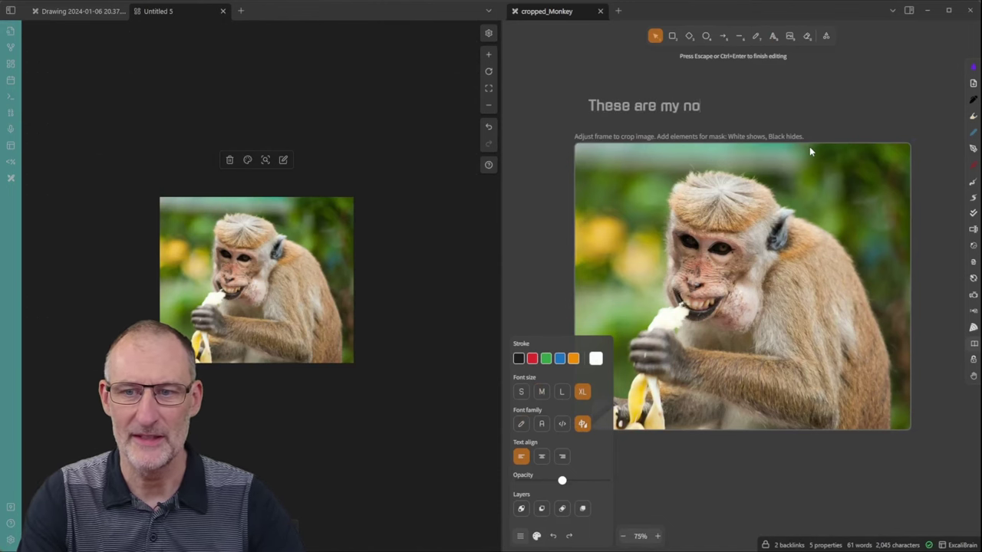
{"action": "type", "text": "tes about the image"}
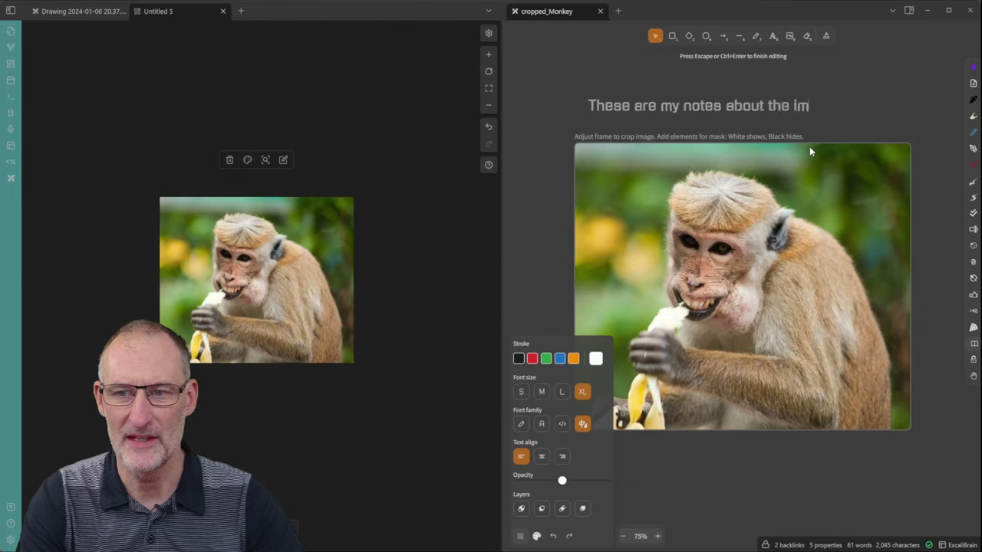
{"action": "left_click", "coordinate": [867, 95]}
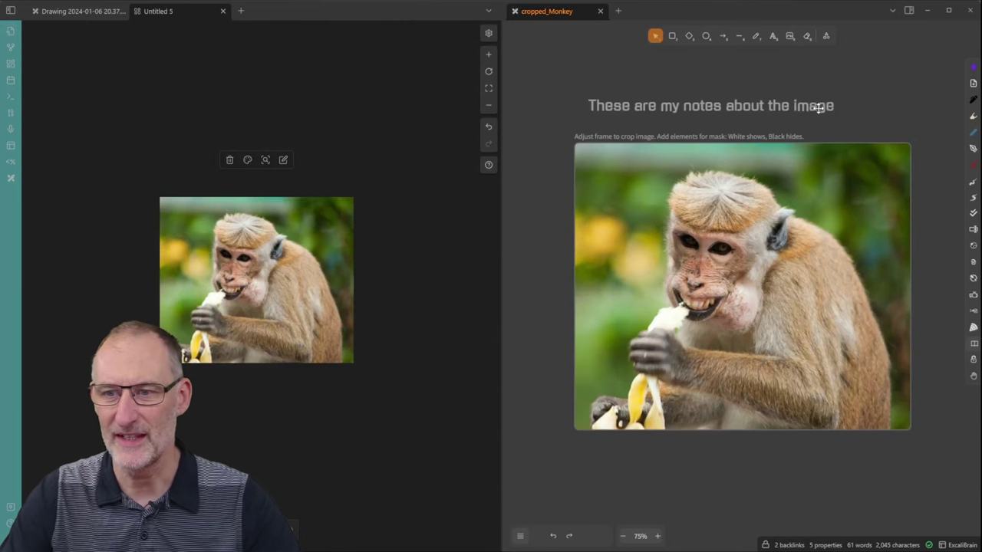
{"action": "left_click_drag", "start_coordinate": [816, 108], "coordinate": [868, 92]}
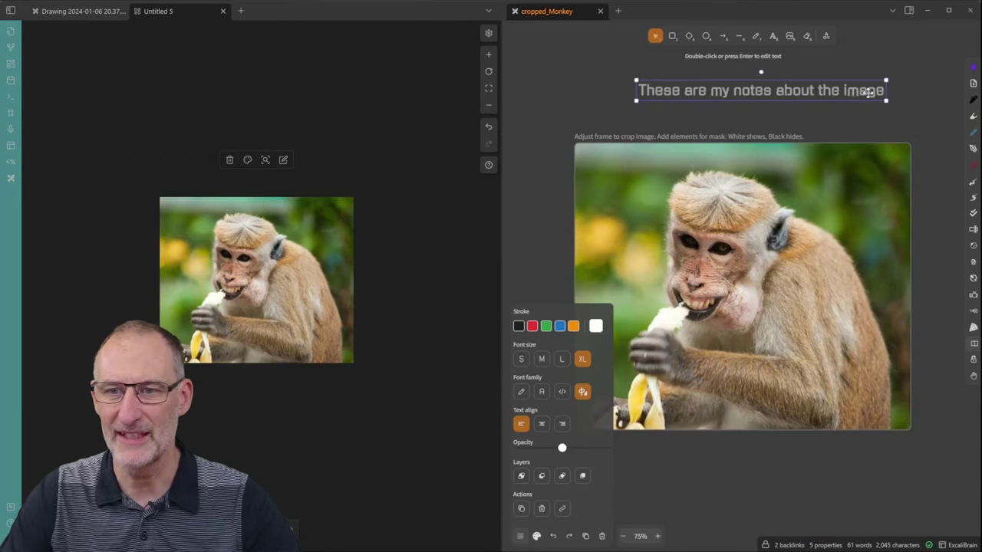
- Draw an arrow from below the frame to the monkey's eye and give it the thickest stroke width
{"action": "left_click", "coordinate": [722, 36]}
{"action": "left_click", "coordinate": [876, 480]}
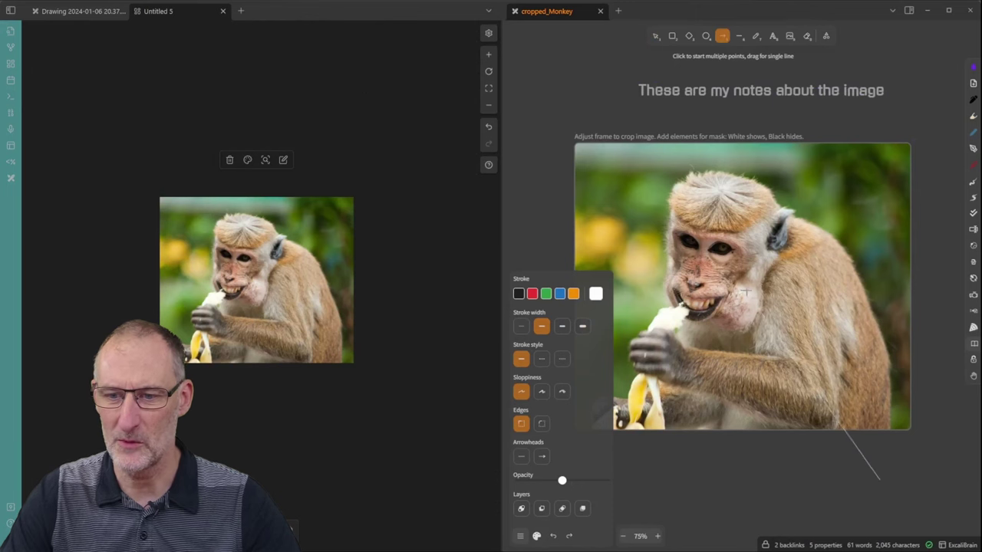
{"action": "left_click", "coordinate": [721, 251]}
{"action": "key", "text": "Escape"}
{"action": "left_click", "coordinate": [584, 295]}
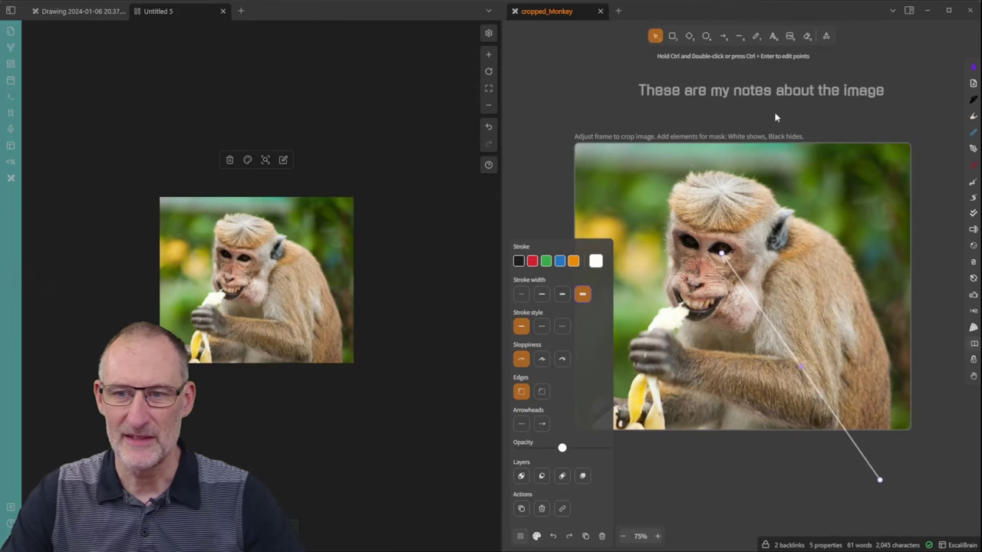
- Add the text label "Eyes" below the frame and centre it under the start of the arrow
{"action": "left_click", "coordinate": [773, 36]}
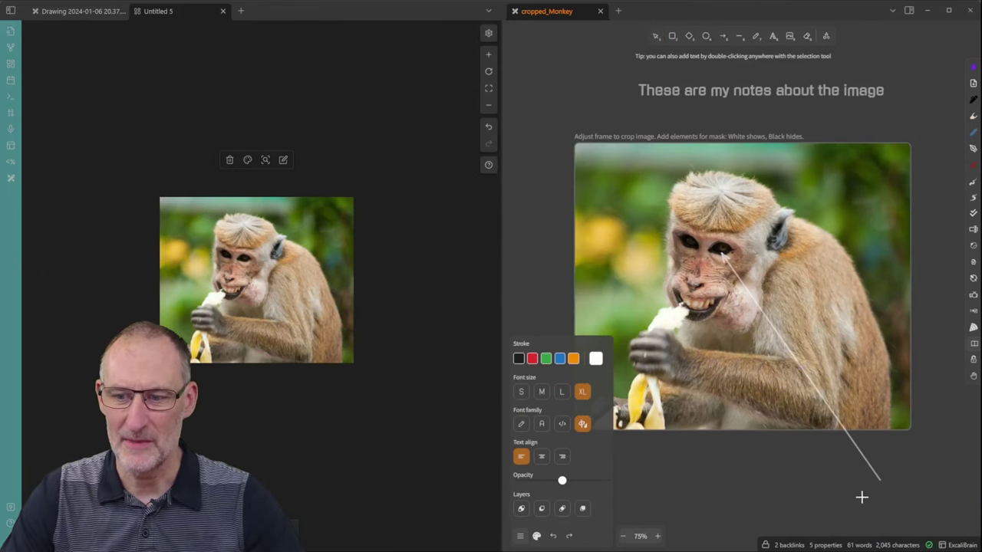
{"action": "left_click", "coordinate": [861, 492]}
{"action": "type", "text": "Eyes"}
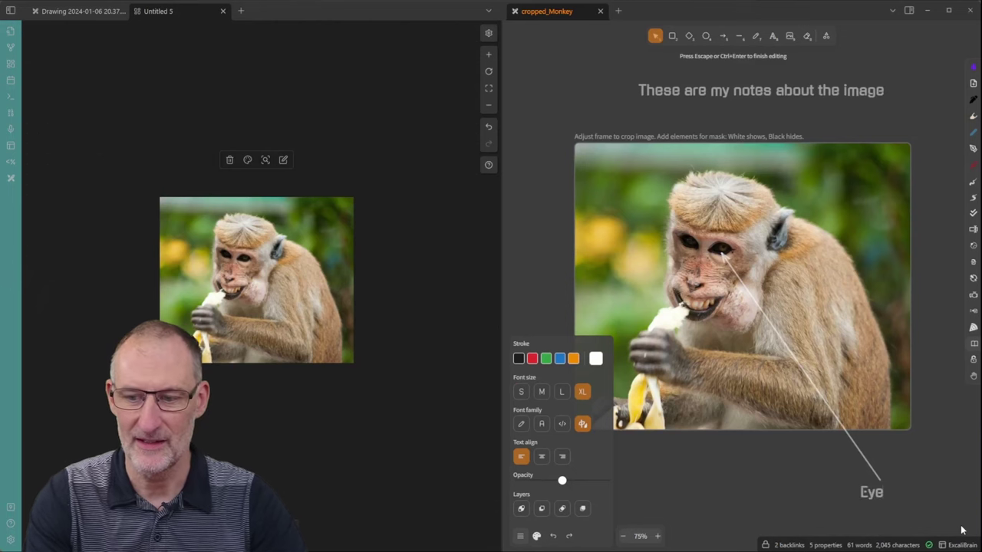
{"action": "left_click", "coordinate": [916, 497]}
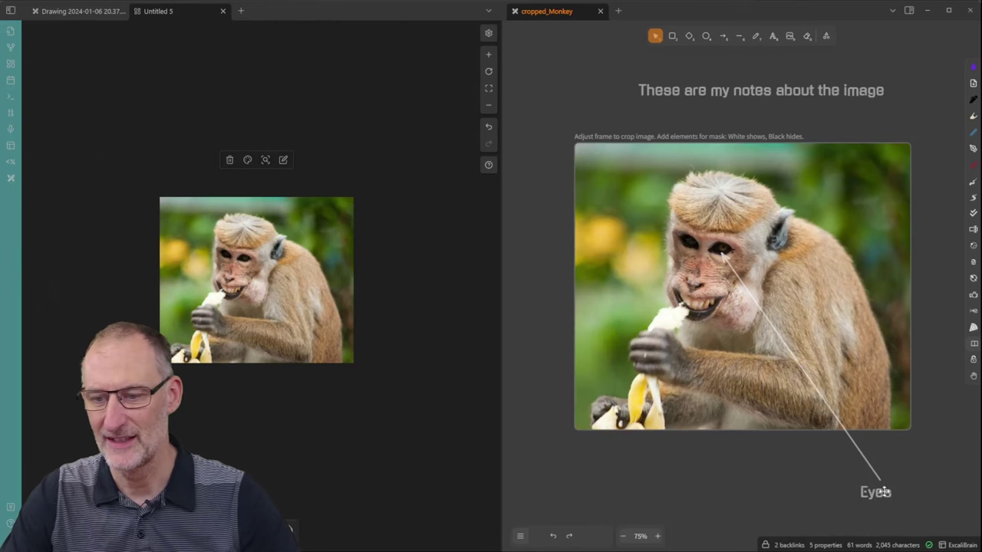
{"action": "left_click", "coordinate": [892, 489]}
{"action": "left_click", "coordinate": [933, 535]}
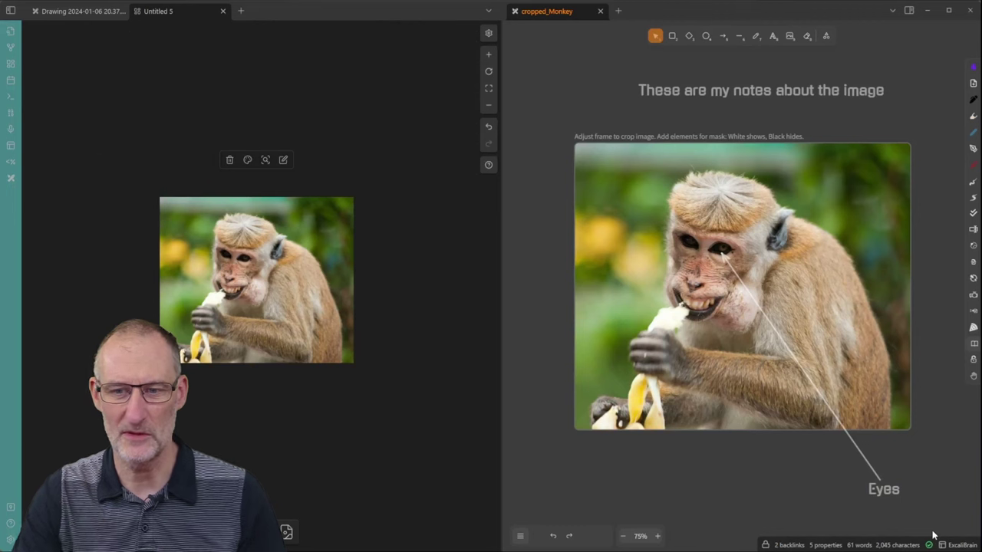
- Change the eye arrow's stroke to black (1e1e1e) and update the cropped image in the canvas
{"action": "left_click", "coordinate": [285, 407]}
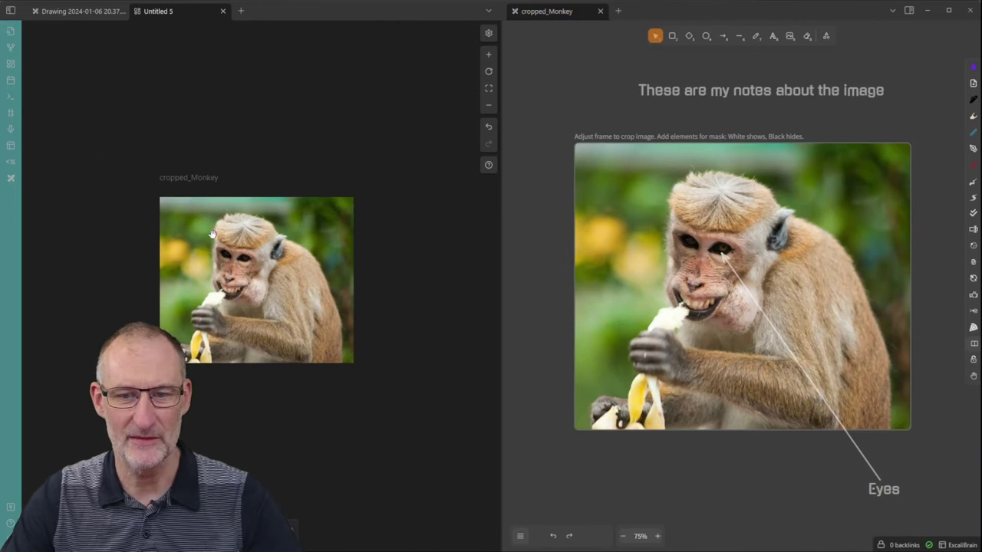
{"action": "left_click", "coordinate": [864, 460]}
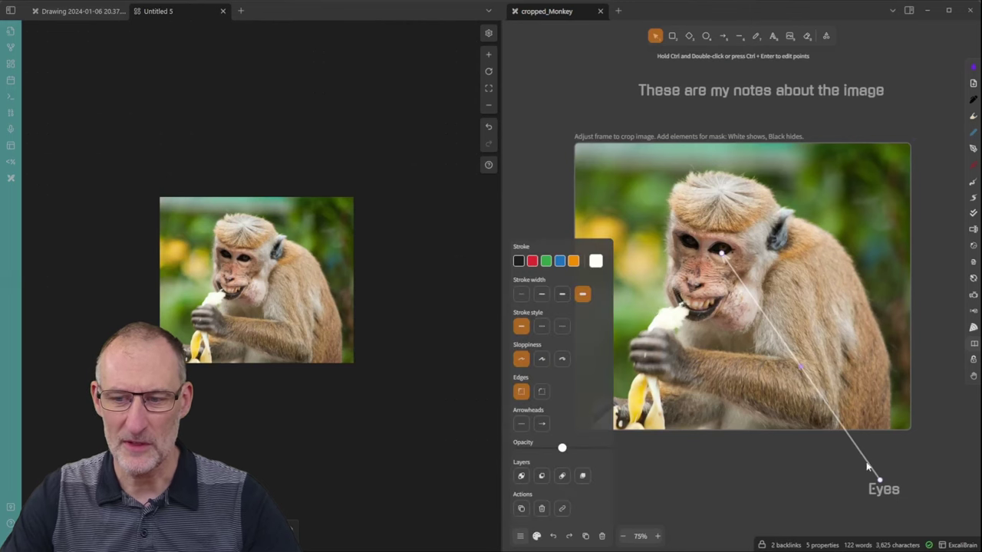
{"action": "left_click", "coordinate": [519, 261]}
{"action": "left_click", "coordinate": [323, 441]}
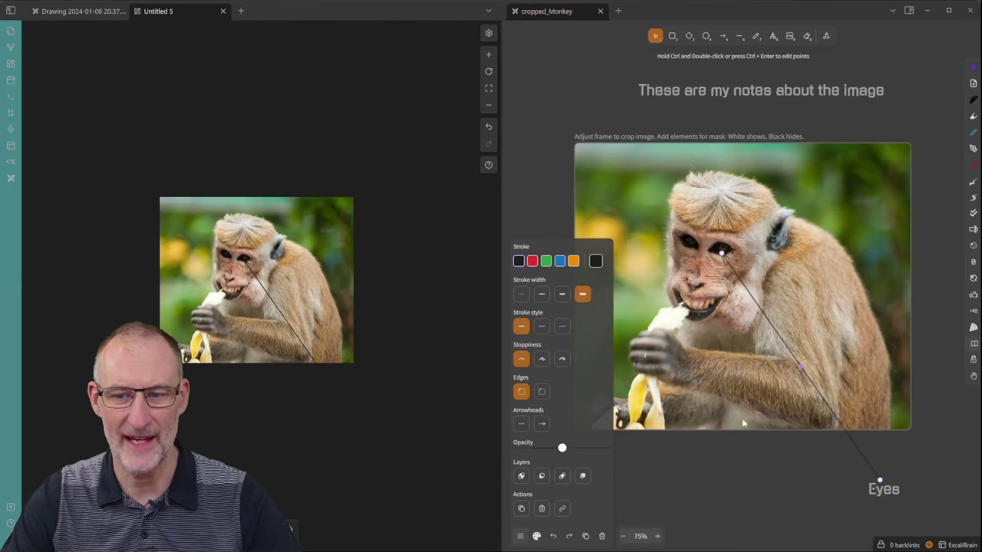
- Set the eye arrow's stroke back to white and refresh the cropped image in the canvas
{"action": "left_click", "coordinate": [595, 261]}
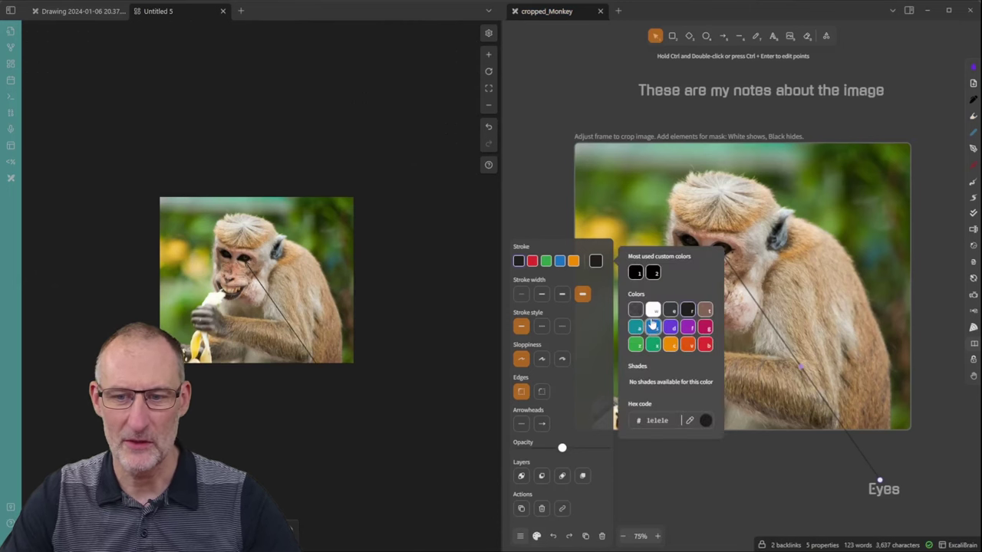
{"action": "left_click", "coordinate": [653, 310]}
{"action": "left_click", "coordinate": [769, 469]}
{"action": "left_click", "coordinate": [402, 399]}
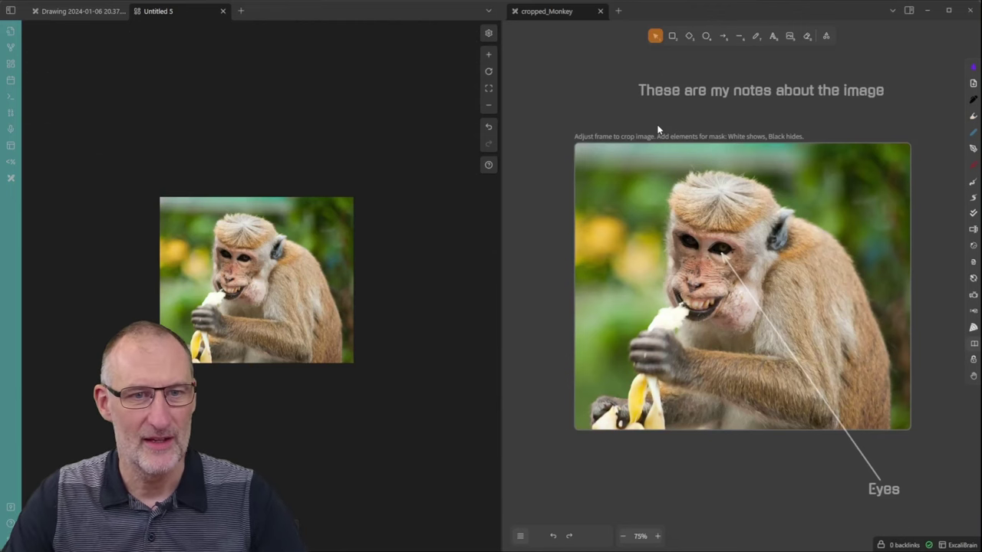
- Create a new blank note in a new tab beside the canvas
{"action": "left_click", "coordinate": [241, 11]}
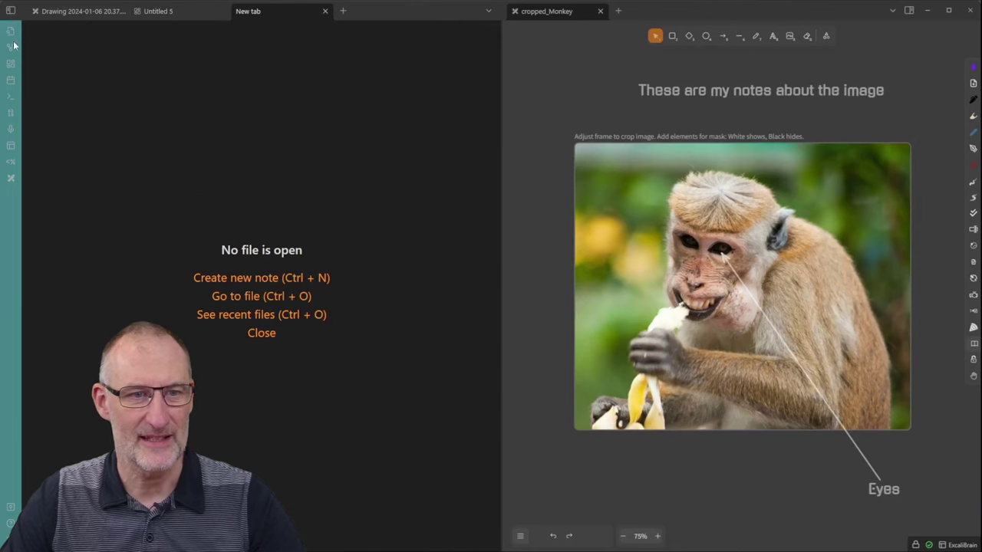
{"action": "left_click", "coordinate": [10, 11]}
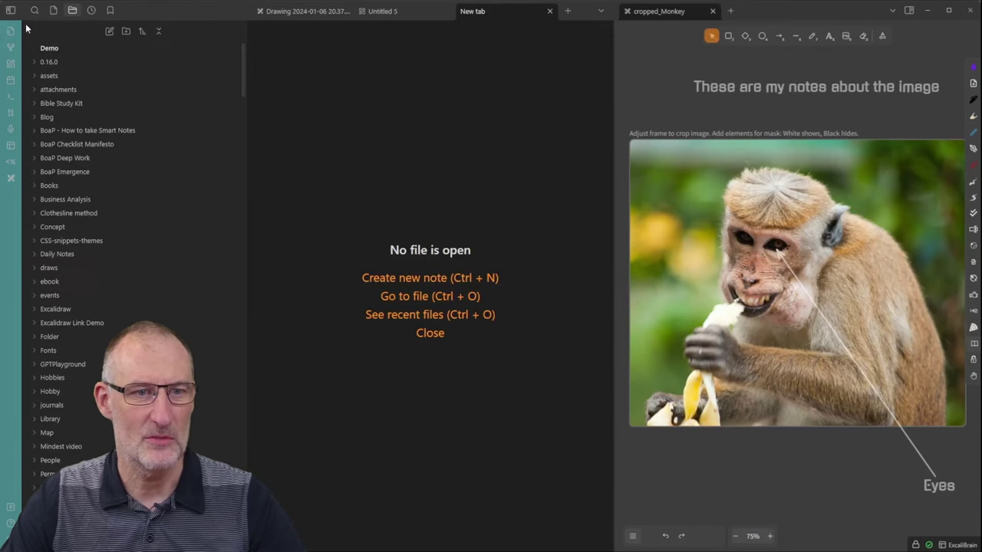
{"action": "left_click", "coordinate": [109, 31]}
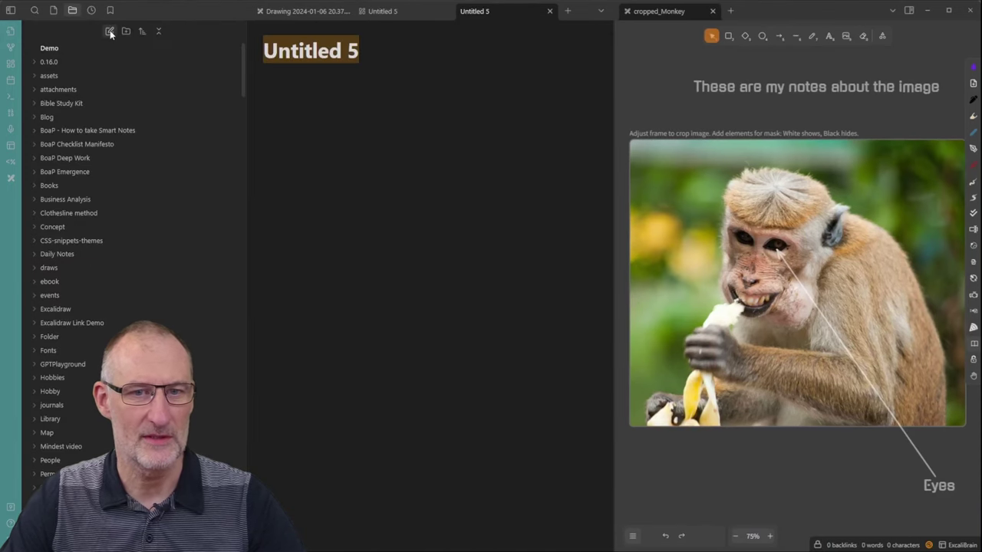
- Hide the file sidebar, switch to the browser and transfer the colourful paint-splash image's address into the blank note
{"action": "left_click", "coordinate": [16, 11]}
{"action": "left_click", "coordinate": [203, 238]}
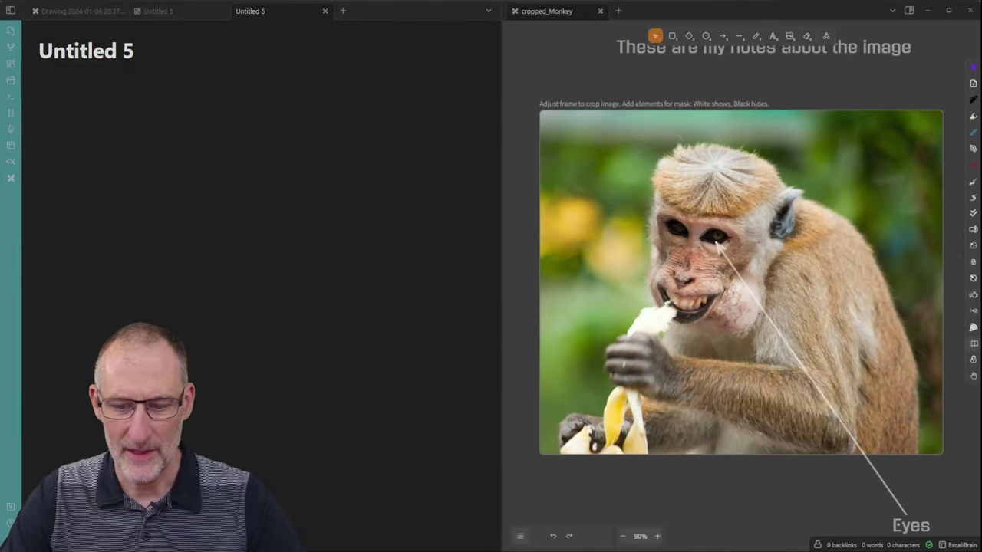
{"action": "key", "text": "alt+Tab"}
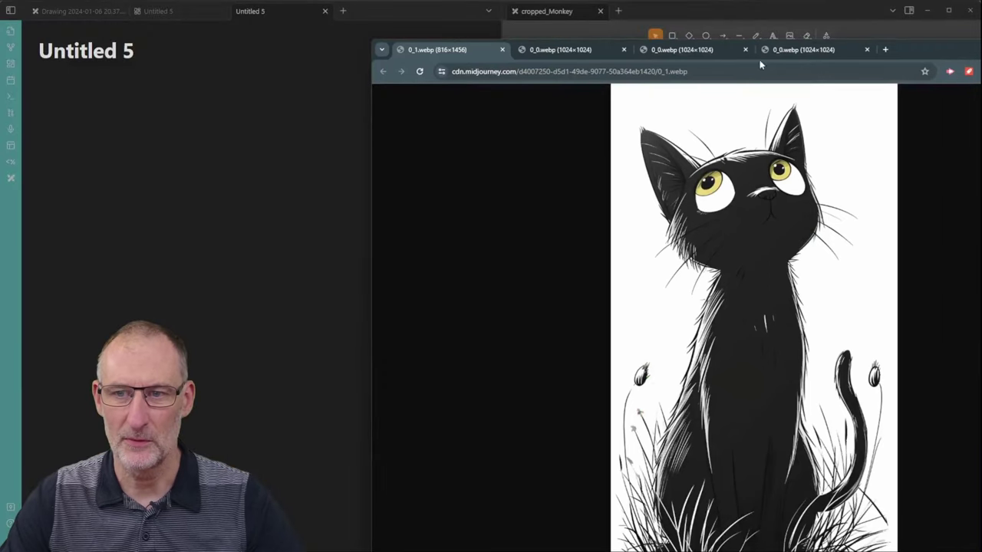
{"action": "left_click", "coordinate": [584, 51]}
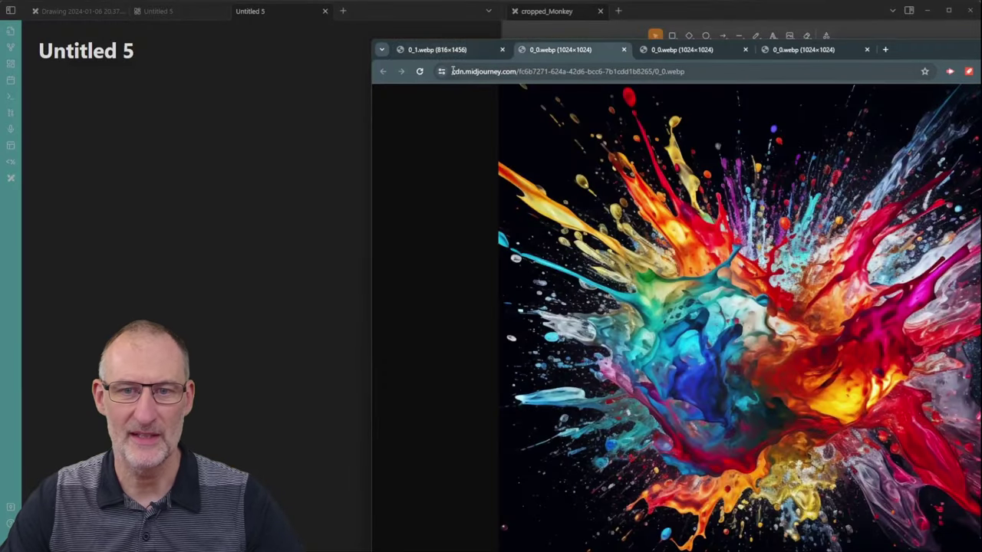
{"action": "left_click_drag", "start_coordinate": [444, 73], "coordinate": [155, 102]}
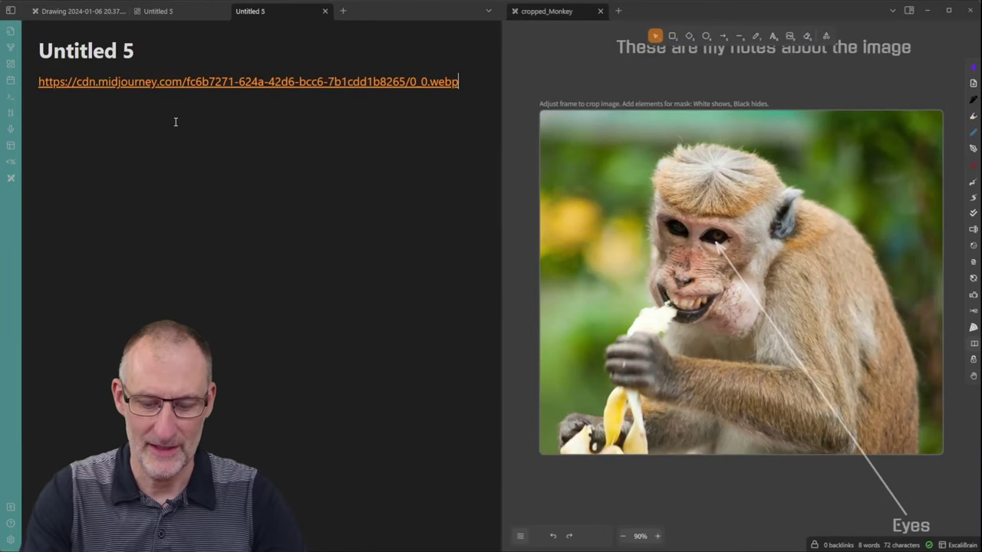
- Wrap the image address in Markdown image syntax, ![](…), to embed the paint-splash picture in the note
{"action": "type", "text": ")"}
{"action": "key", "text": "Home"}
{"action": "type", "text": "![]("}
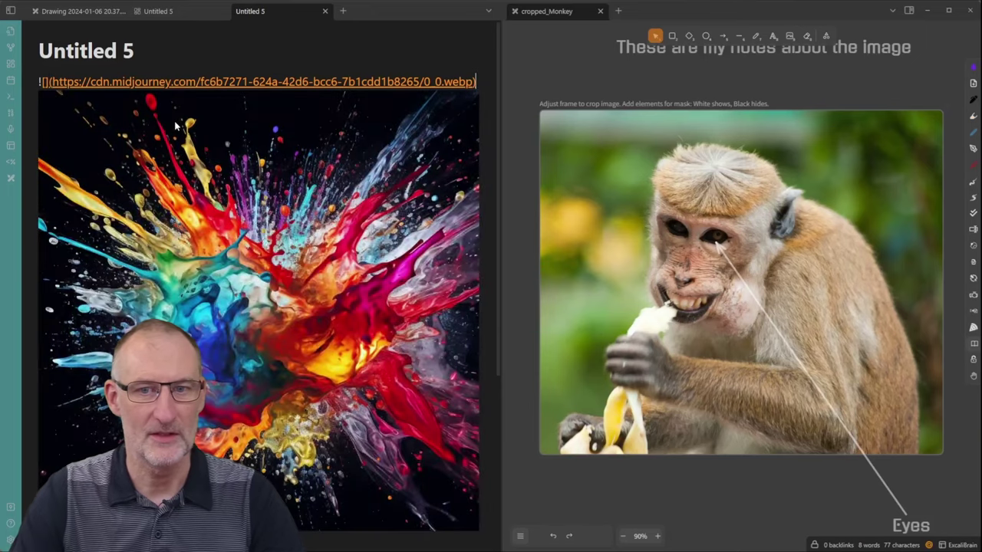
{"action": "left_click", "coordinate": [458, 40]}
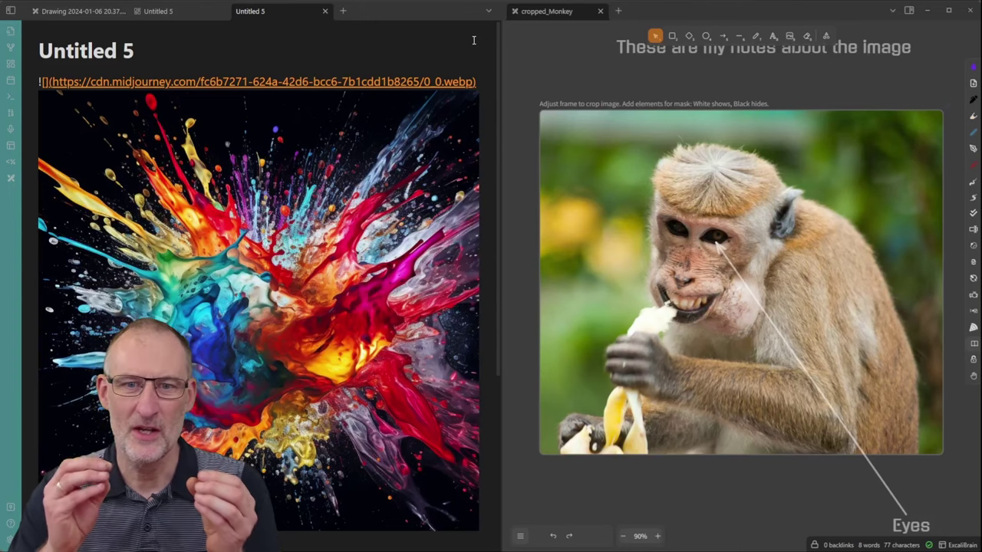
- Close the cropped_Monkey drawing and run the Excalidraw Crop image command on the note's paint-splash picture
{"action": "left_click", "coordinate": [600, 10]}
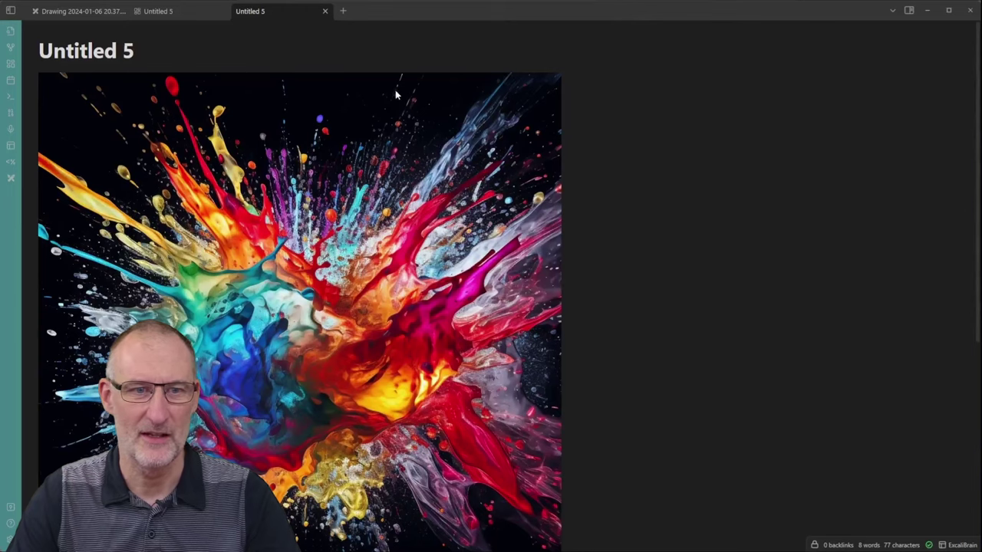
{"action": "key", "text": "Down"}
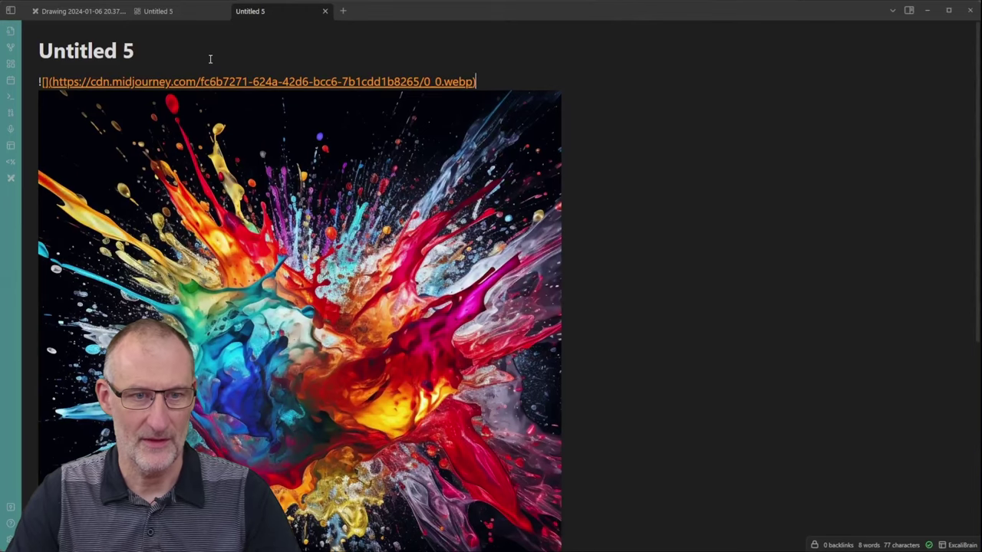
{"action": "key", "text": "ctrl+p"}
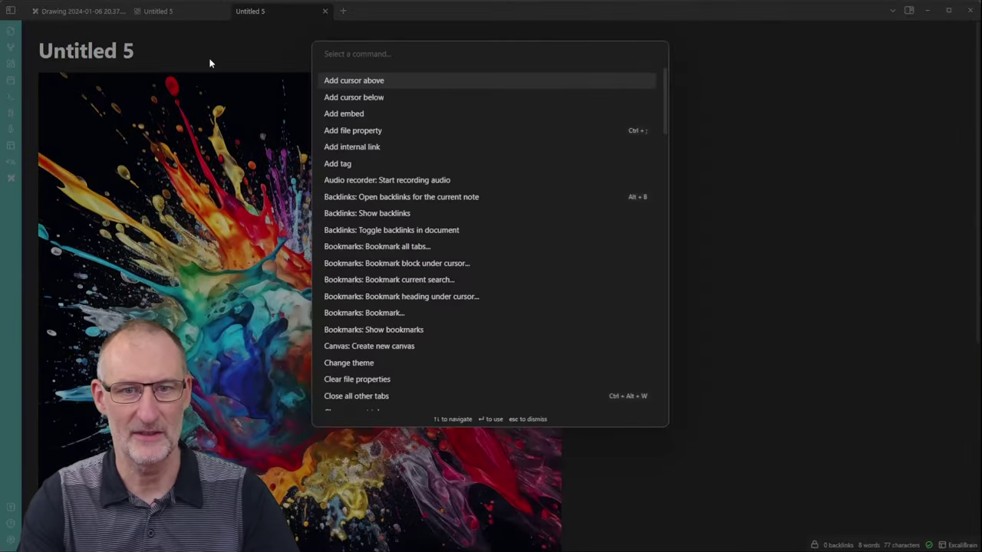
{"action": "type", "text": "crop"}
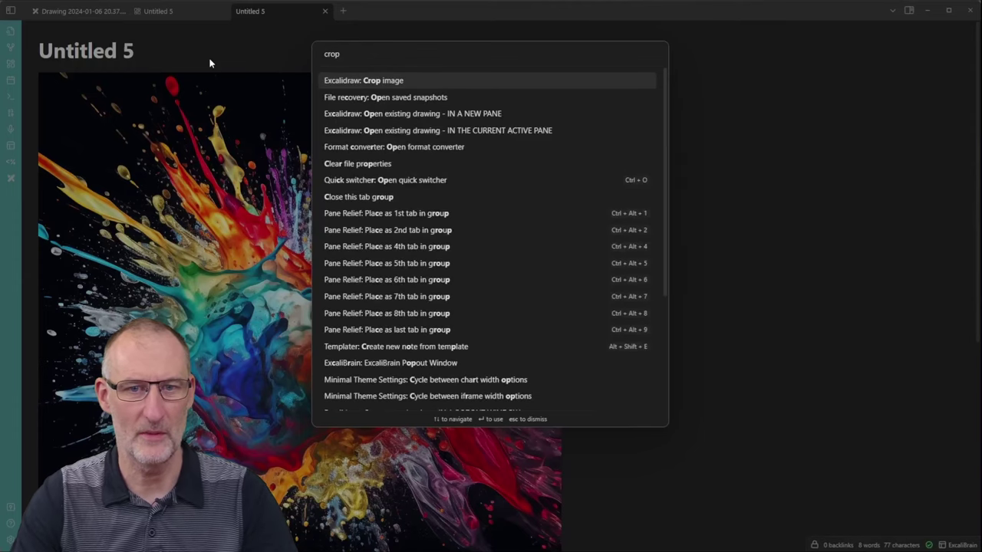
{"action": "key", "text": "Return"}
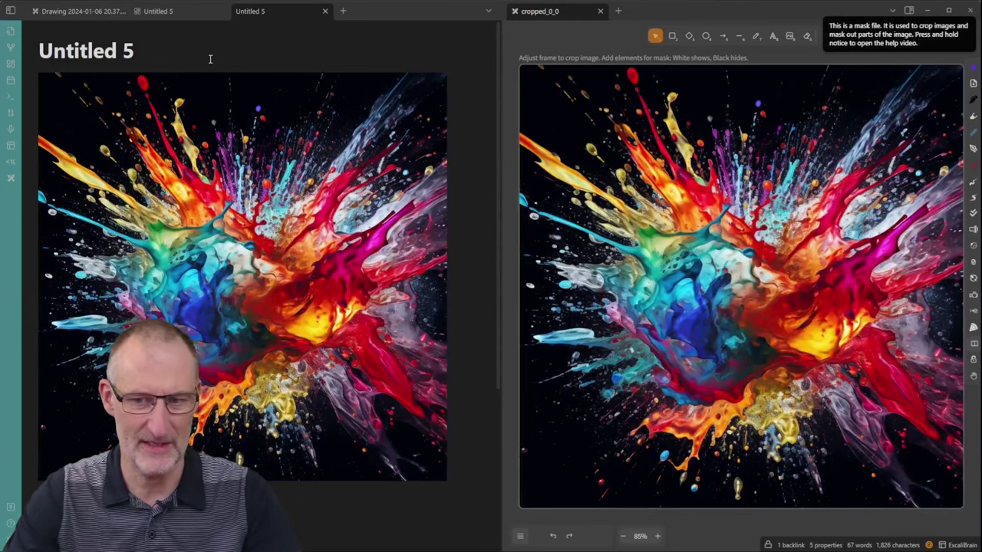
- Draw a black mask rectangle over the lower centre of the paint splash and shrink the crop frame on all sides to fit within it
{"action": "left_click", "coordinate": [672, 37]}
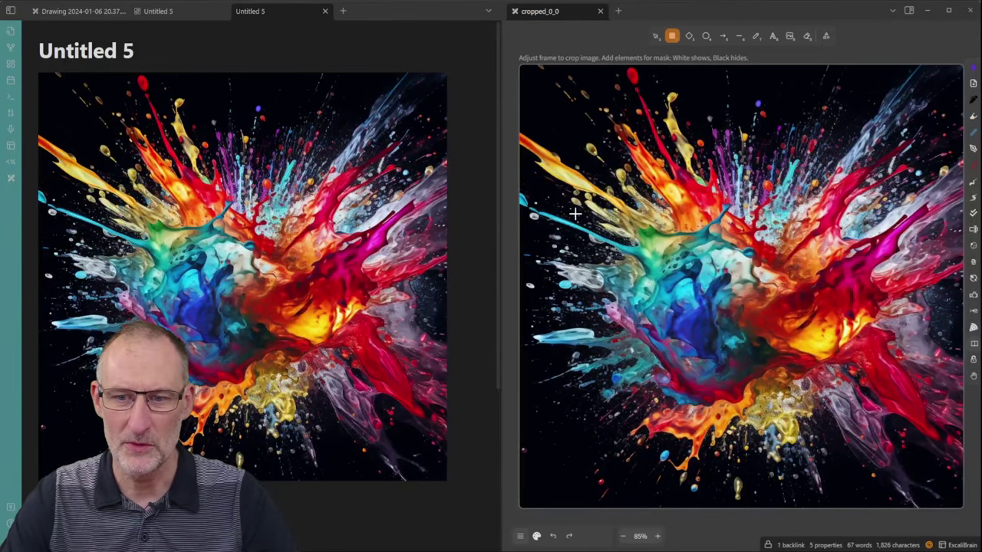
{"action": "left_click_drag", "start_coordinate": [585, 222], "coordinate": [934, 390]}
{"action": "left_click", "coordinate": [763, 509]}
{"action": "left_click_drag", "start_coordinate": [740, 510], "coordinate": [754, 389]}
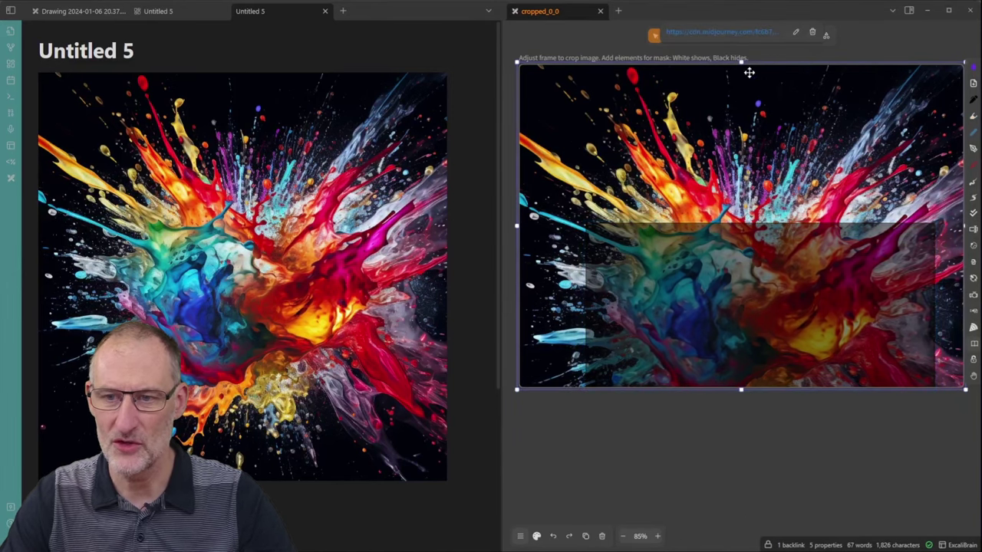
{"action": "left_click_drag", "start_coordinate": [741, 65], "coordinate": [741, 228]}
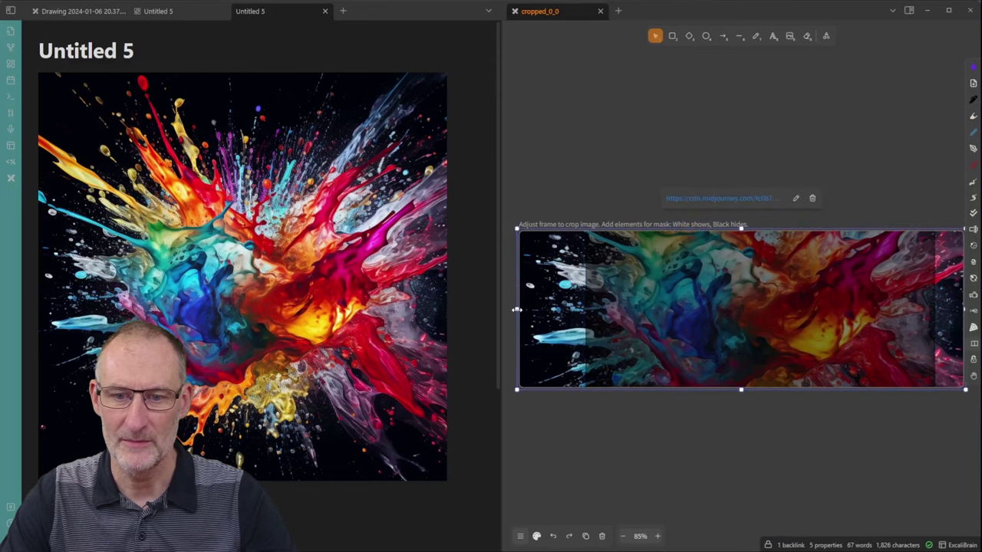
{"action": "left_click_drag", "start_coordinate": [517, 309], "coordinate": [588, 309]}
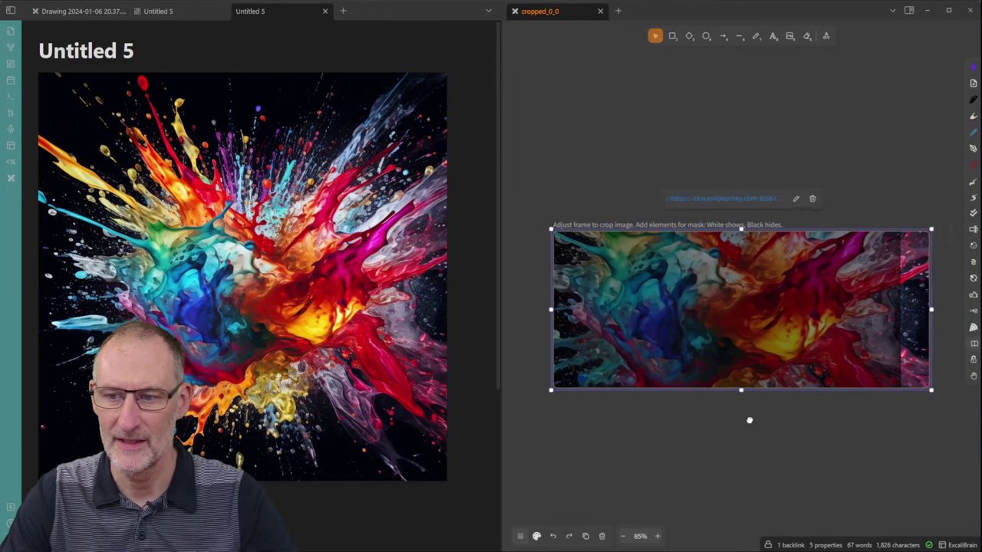
{"action": "left_click_drag", "start_coordinate": [930, 310], "coordinate": [898, 310]}
- Add the text "Hellow World" with a white stroke inside the masked crop frame
{"action": "left_click", "coordinate": [772, 38]}
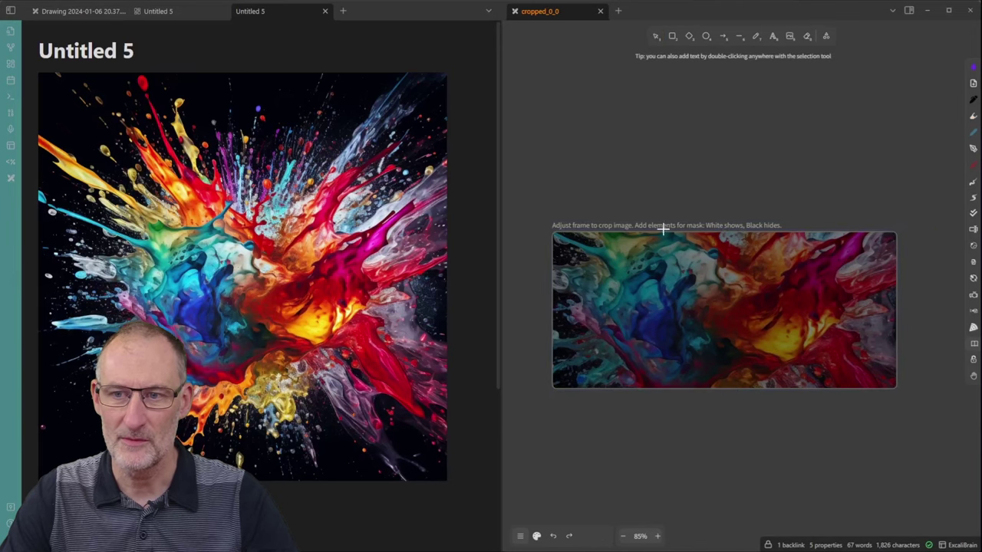
{"action": "left_click", "coordinate": [537, 538]}
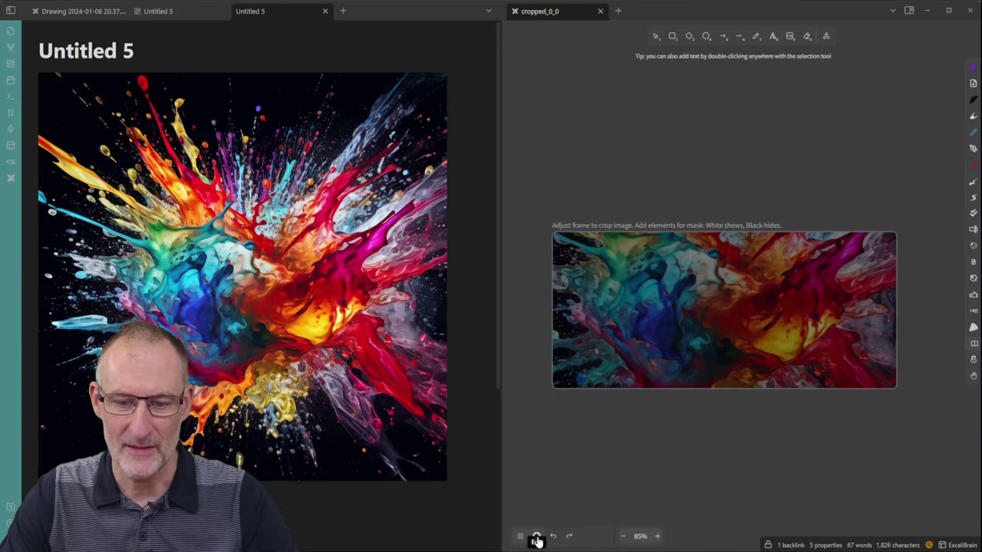
{"action": "left_click", "coordinate": [536, 538]}
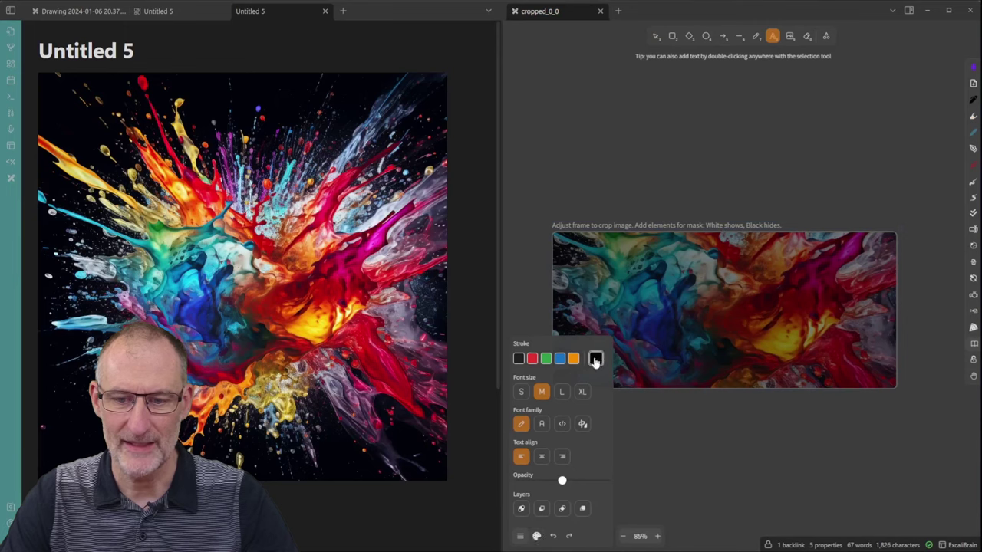
{"action": "left_click", "coordinate": [595, 358]}
{"action": "left_click", "coordinate": [652, 406]}
{"action": "left_click", "coordinate": [589, 289]}
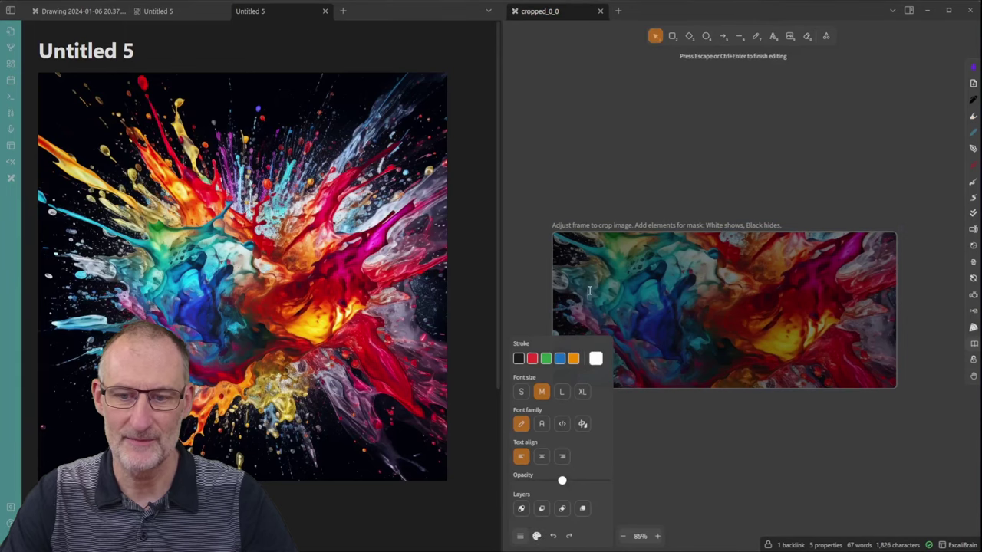
{"action": "type", "text": "Hell"}
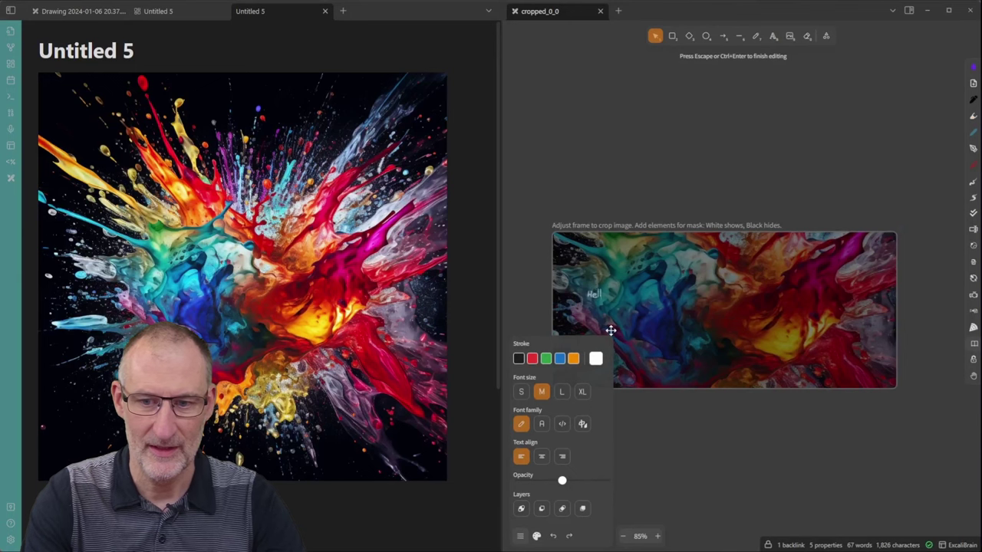
{"action": "type", "text": "ow World"}
- Switch the "Hellow World" text to the last font family option and size XL
{"action": "left_click", "coordinate": [582, 424]}
{"action": "left_click", "coordinate": [582, 392]}
{"action": "left_click", "coordinate": [695, 400]}
- Enlarge the "Hellow World" text to span nearly the full frame width and centre it in the crop frame
{"action": "left_click", "coordinate": [657, 301]}
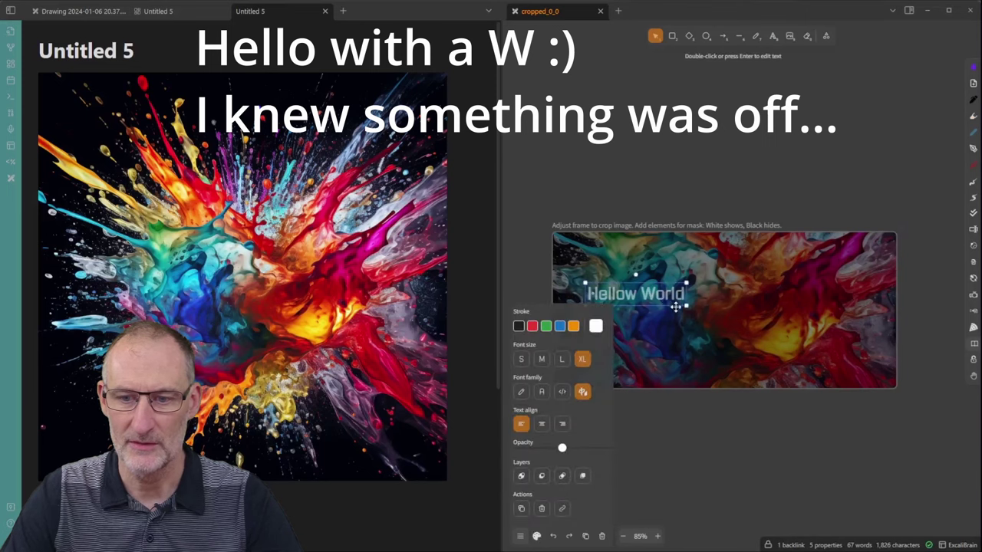
{"action": "left_click_drag", "start_coordinate": [687, 305], "coordinate": [866, 340]}
{"action": "mouse_move", "coordinate": [770, 340]}
{"action": "left_mouse_down"}
{"action": "mouse_move", "coordinate": [784, 342]}
{"action": "mouse_move", "coordinate": [762, 328]}
{"action": "left_mouse_up"}
{"action": "left_click_drag", "start_coordinate": [876, 339], "coordinate": [885, 344]}
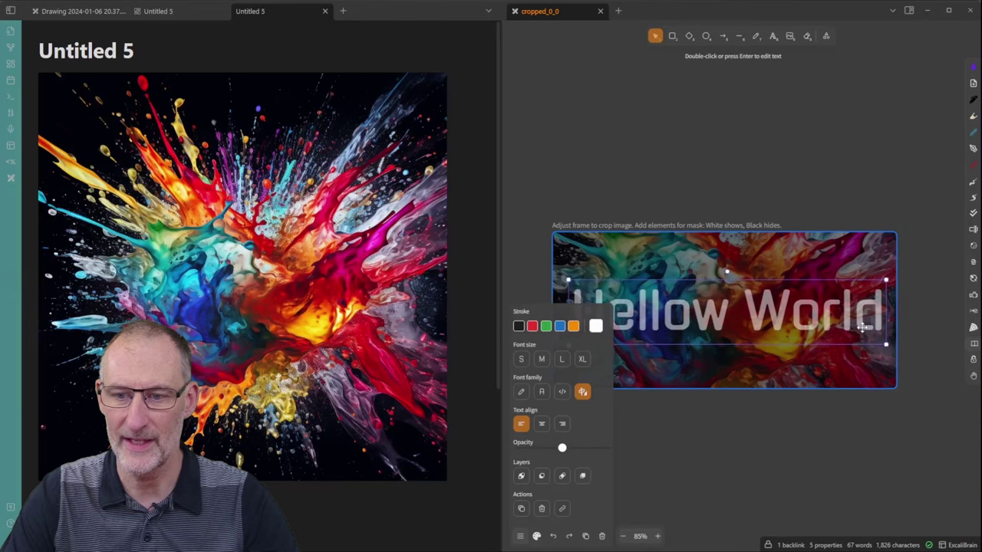
{"action": "left_click", "coordinate": [841, 466]}
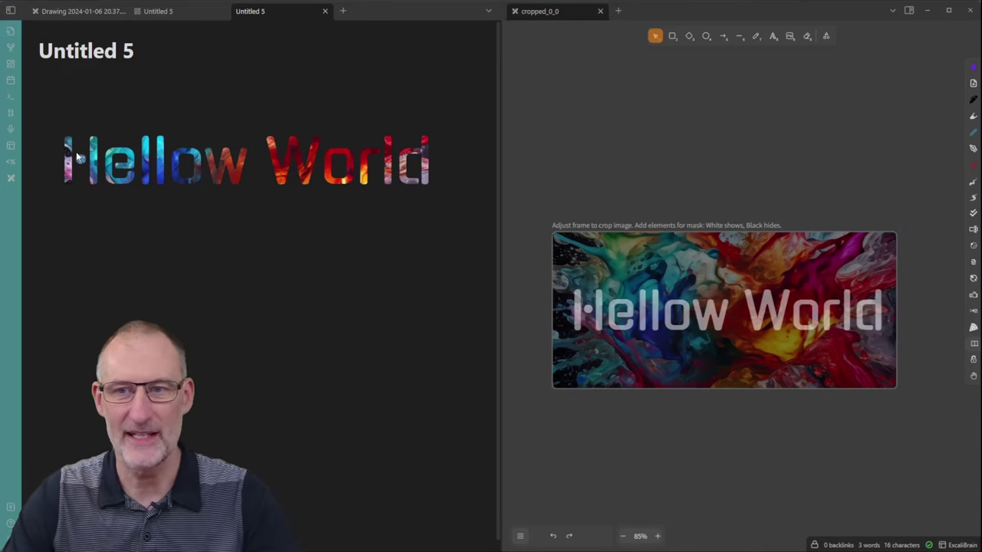
- Draw a thin rectangle under the text across the frame and set its background to white (ffffff)
{"action": "left_click", "coordinate": [673, 38]}
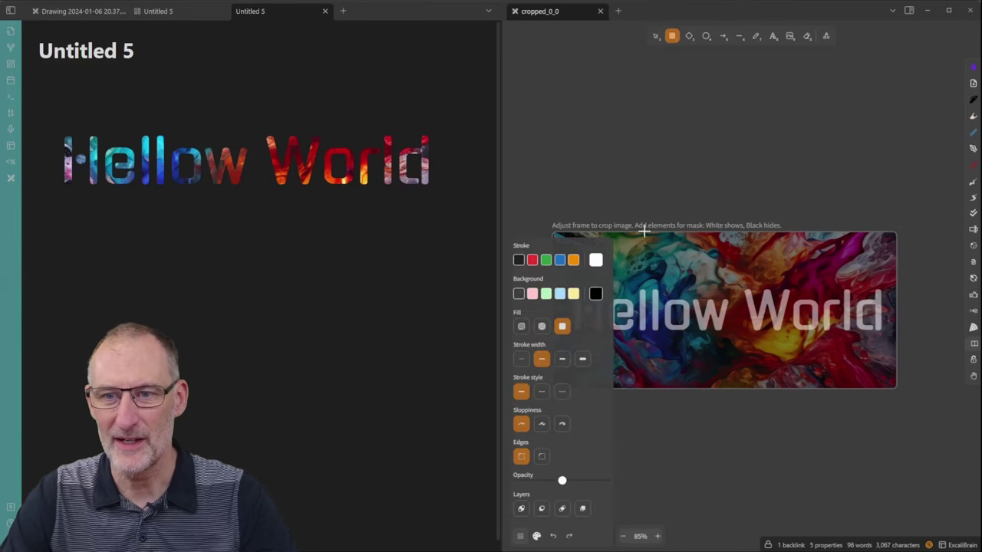
{"action": "left_click", "coordinate": [536, 538]}
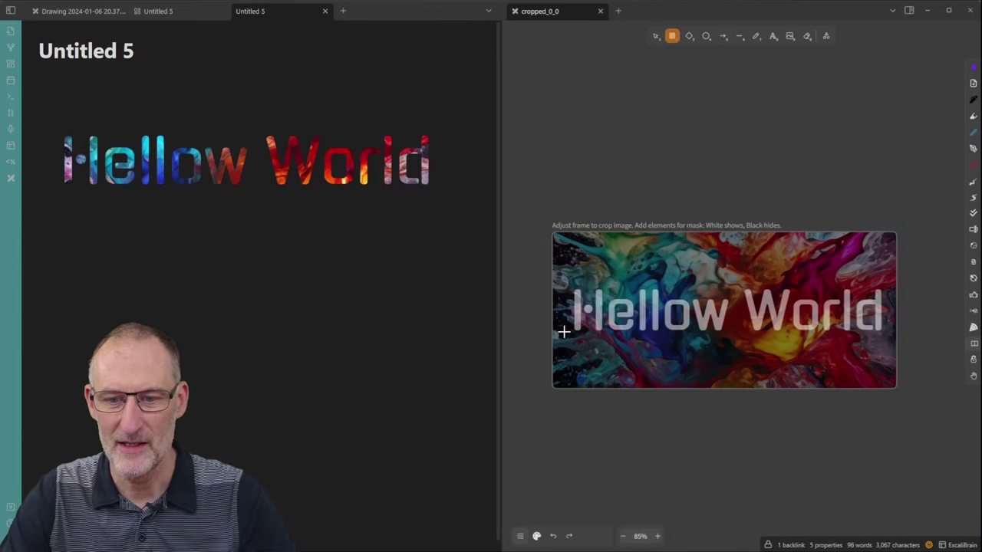
{"action": "left_click_drag", "start_coordinate": [563, 331], "coordinate": [872, 353]}
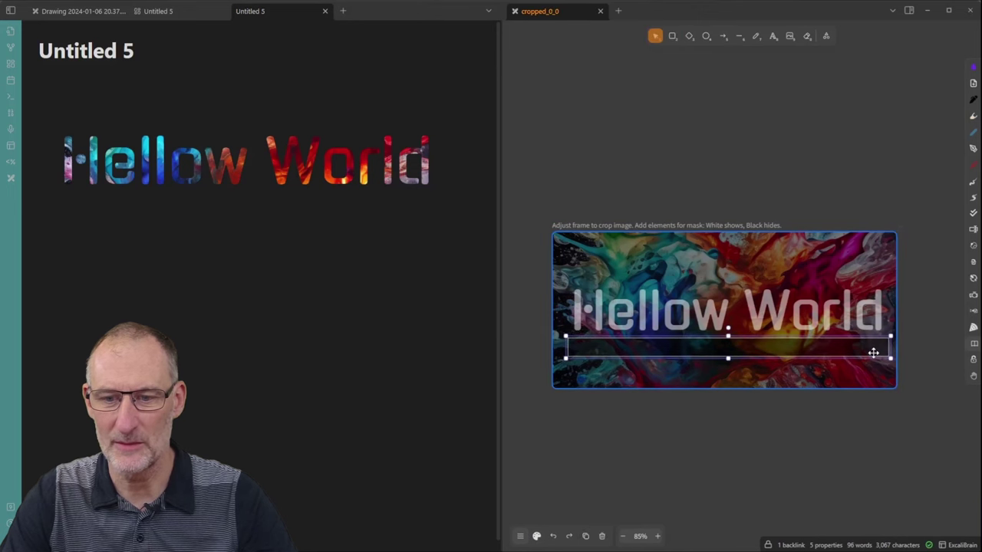
{"action": "left_click", "coordinate": [536, 536]}
{"action": "left_click", "coordinate": [595, 261]}
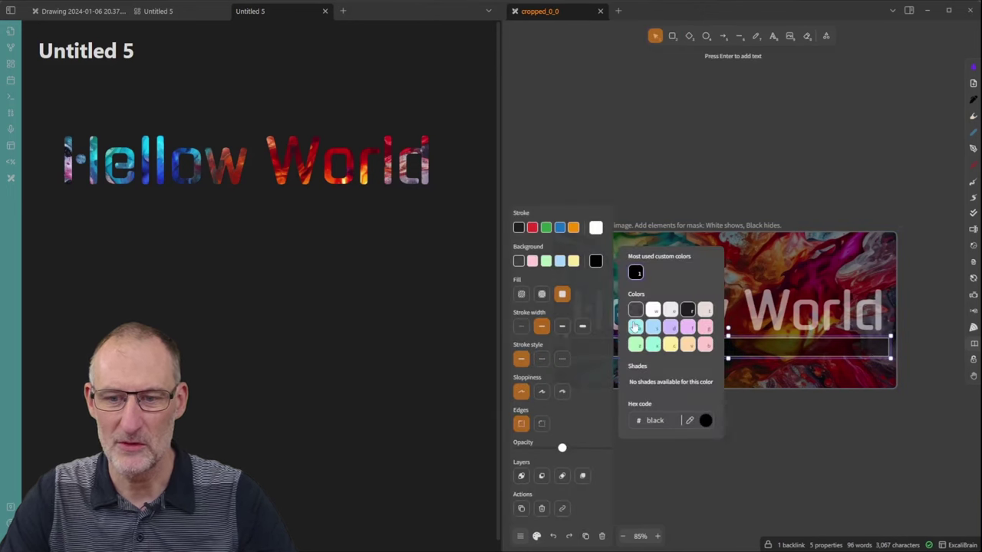
{"action": "left_click", "coordinate": [651, 310]}
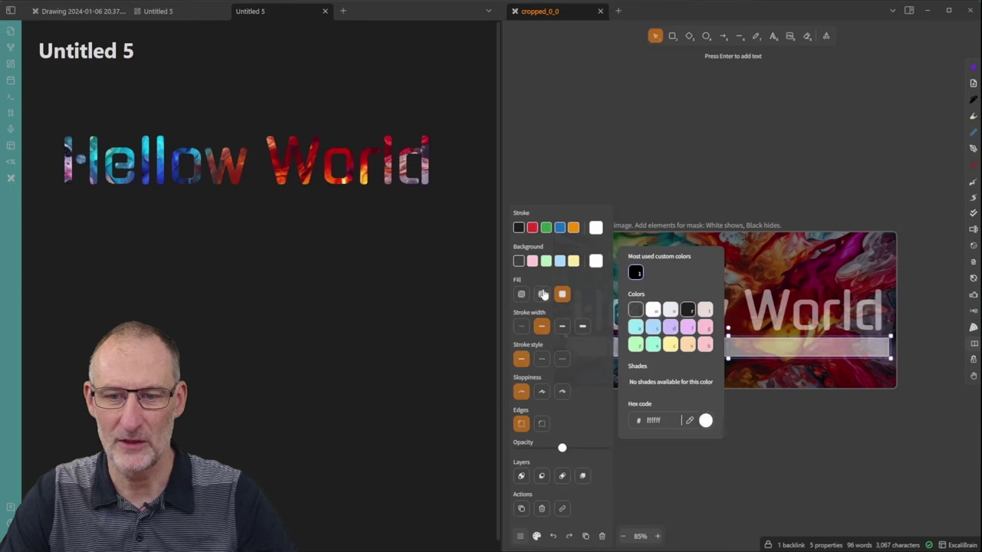
- Give the bar under the text a zigzag hatched fill with the highest sloppiness
{"action": "left_click", "coordinate": [522, 296]}
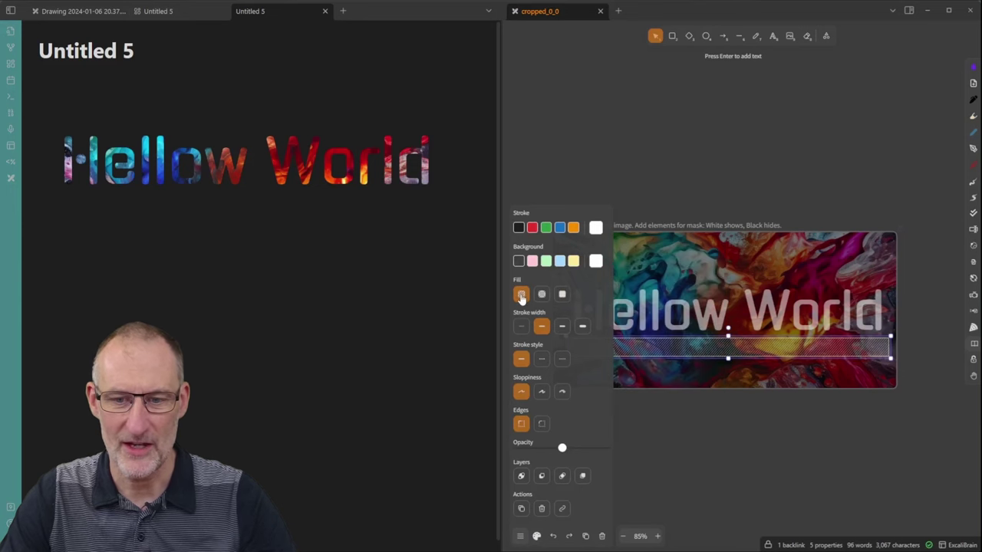
{"action": "left_click", "coordinate": [561, 392]}
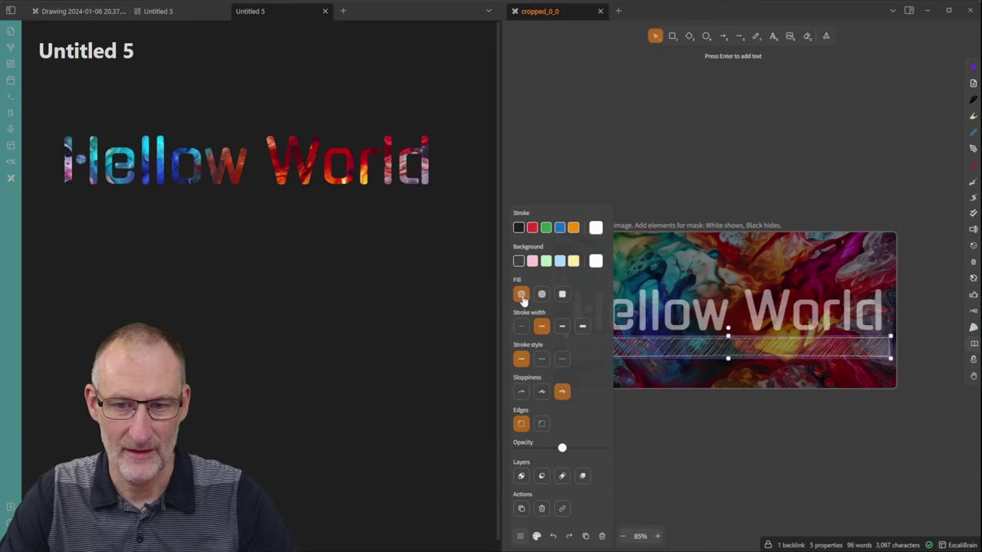
{"action": "left_click", "coordinate": [522, 298]}
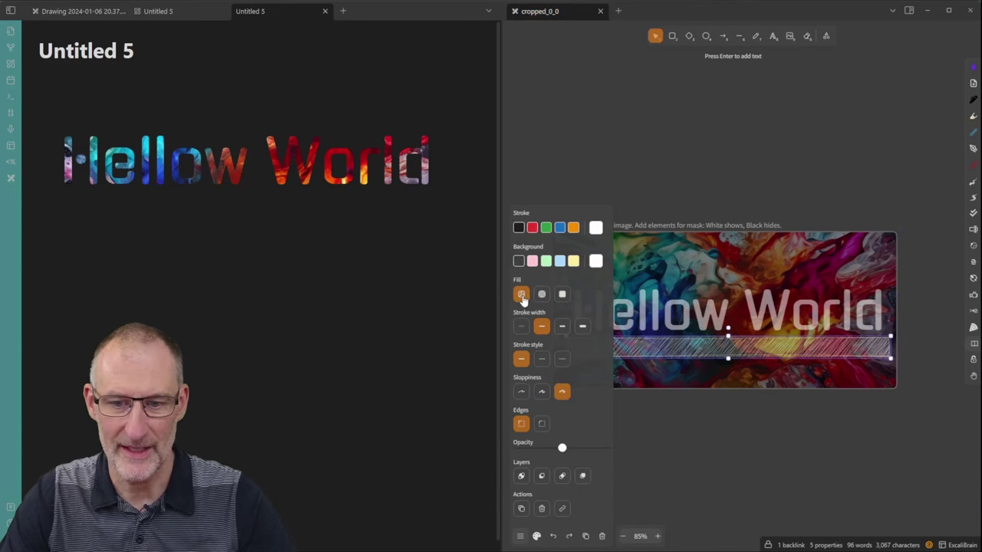
- Make the hatched bar's stroke transparent, refresh the masked image in the note and inspect the hatching up close
{"action": "left_click", "coordinate": [595, 228]}
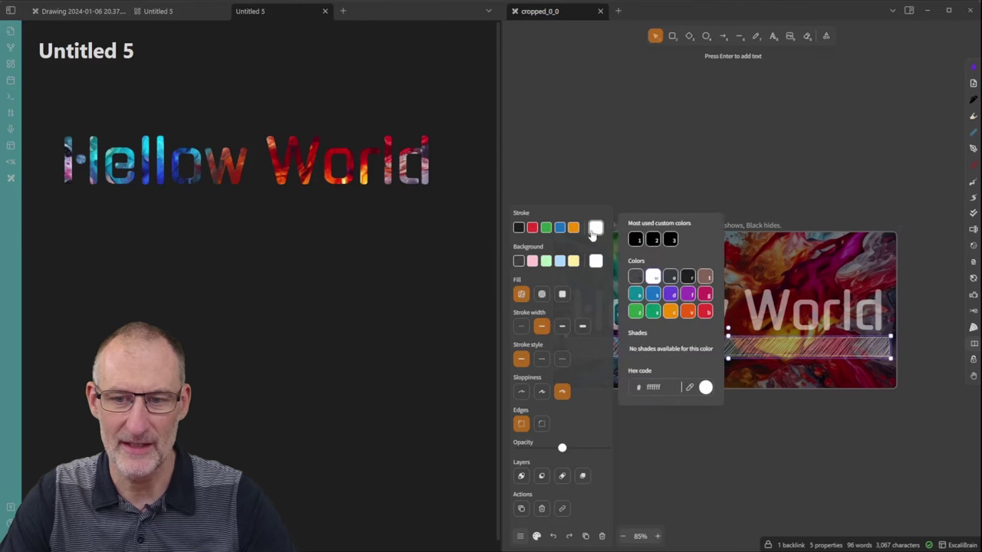
{"action": "left_click", "coordinate": [636, 279]}
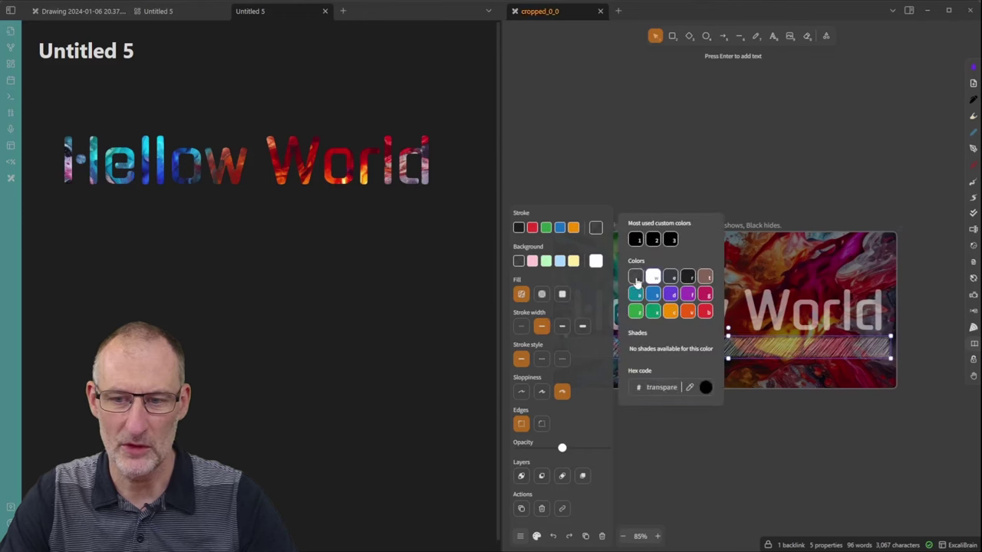
{"action": "left_click", "coordinate": [806, 460]}
{"action": "left_click", "coordinate": [351, 371]}
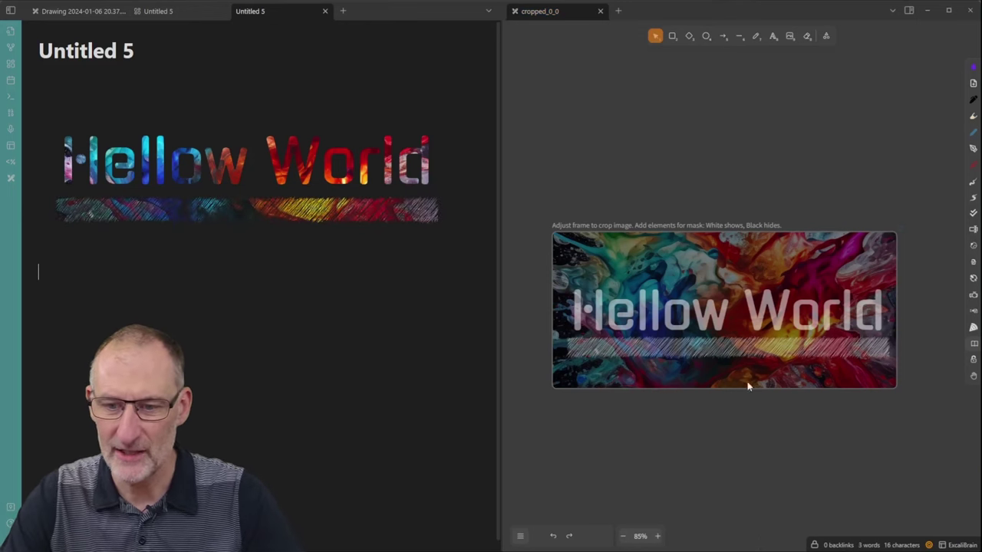
{"action": "scroll", "coordinate": [760, 379], "scroll_direction": "up", "scroll_amount": 10}
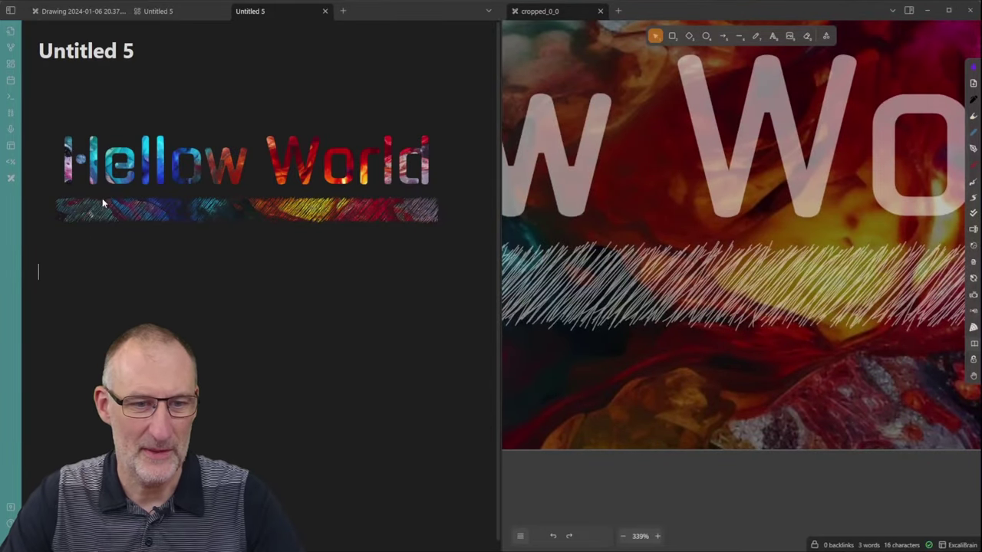
- Change the hatched bar's fill to cross-hatch and refresh the masked image in the note
{"action": "scroll", "coordinate": [572, 411], "scroll_direction": "down", "scroll_amount": 7}
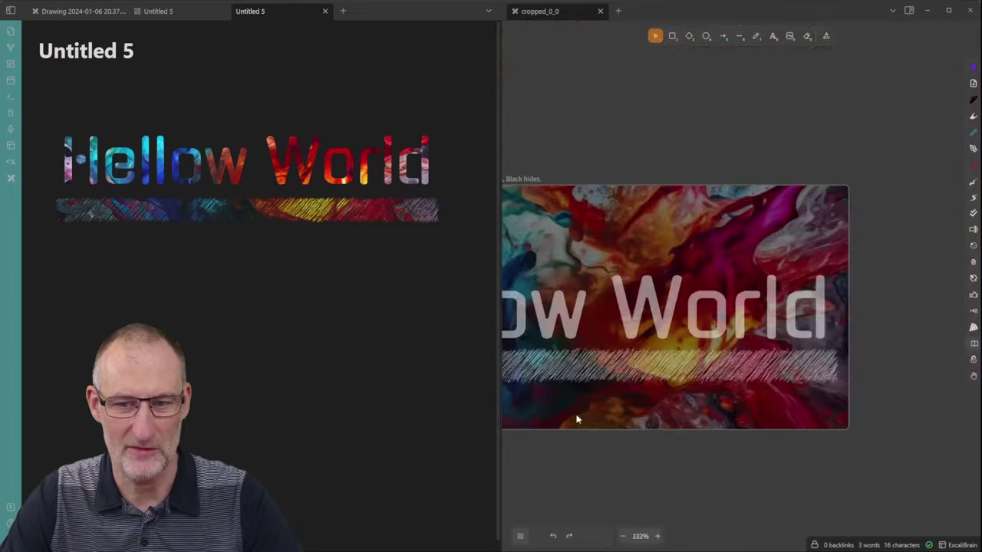
{"action": "left_click", "coordinate": [603, 368]}
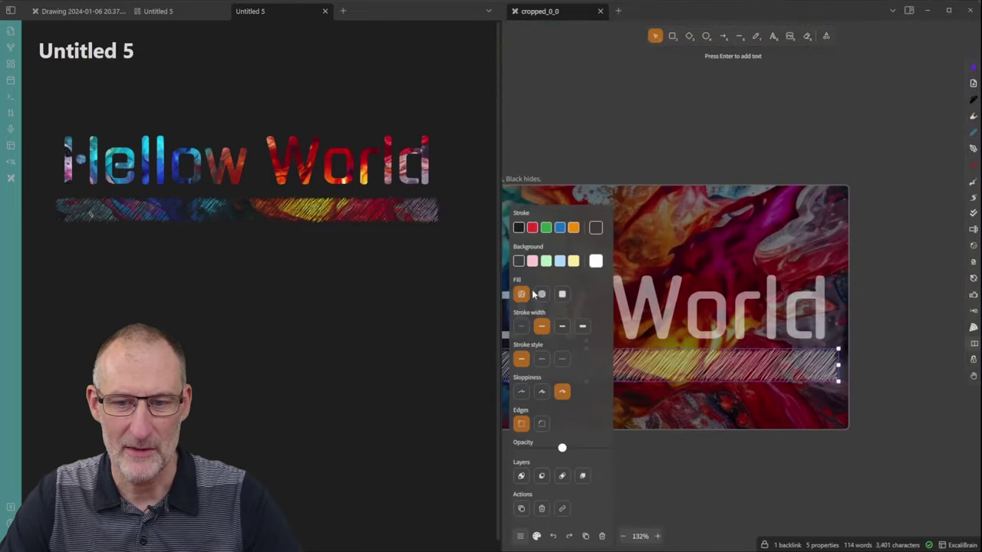
{"action": "left_click", "coordinate": [540, 294]}
{"action": "left_click", "coordinate": [760, 484]}
{"action": "left_click", "coordinate": [278, 357]}
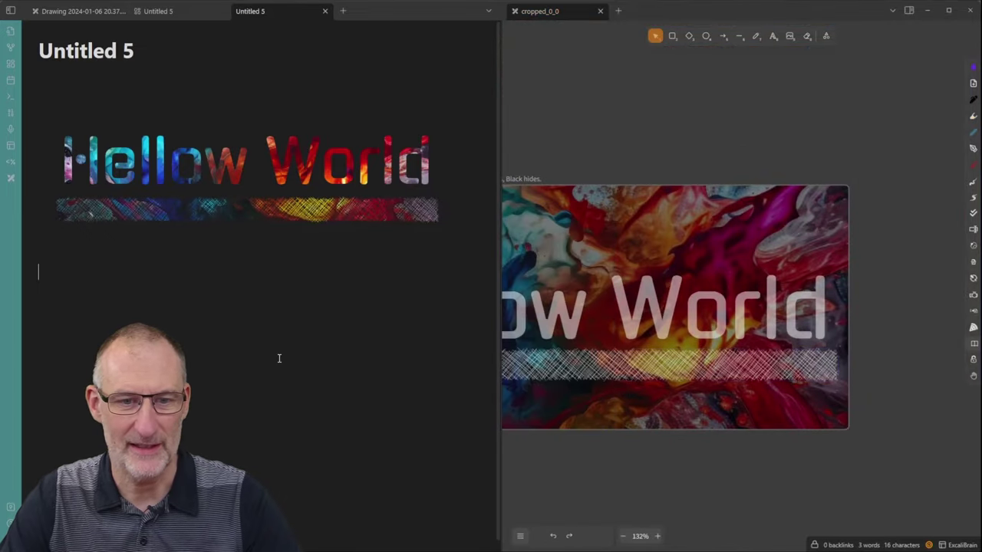
- Reveal and select the cropped_0_0 embed link in the note, and bring the whole mask drawing into view
{"action": "type", "text": "cropped_0_0"}
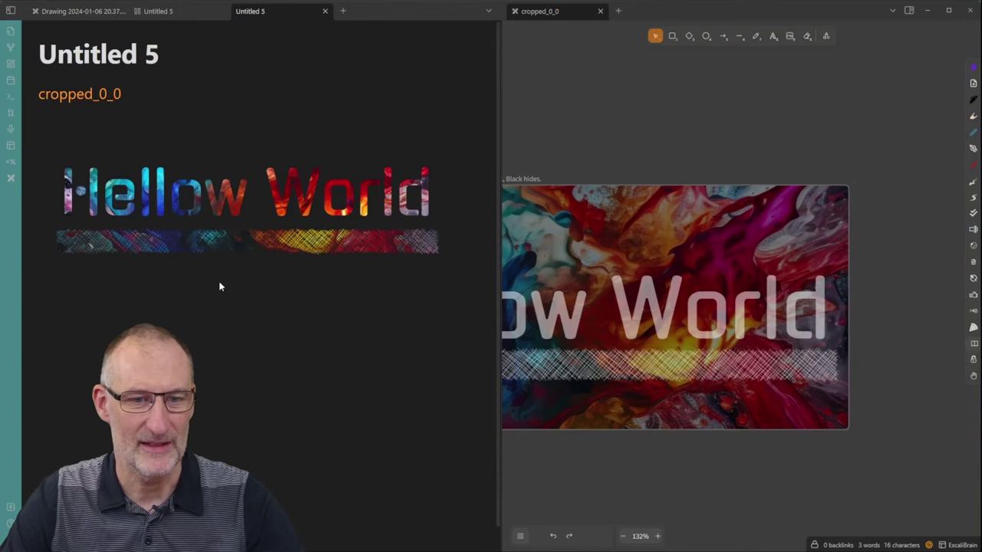
{"action": "key", "text": "shift+Home"}
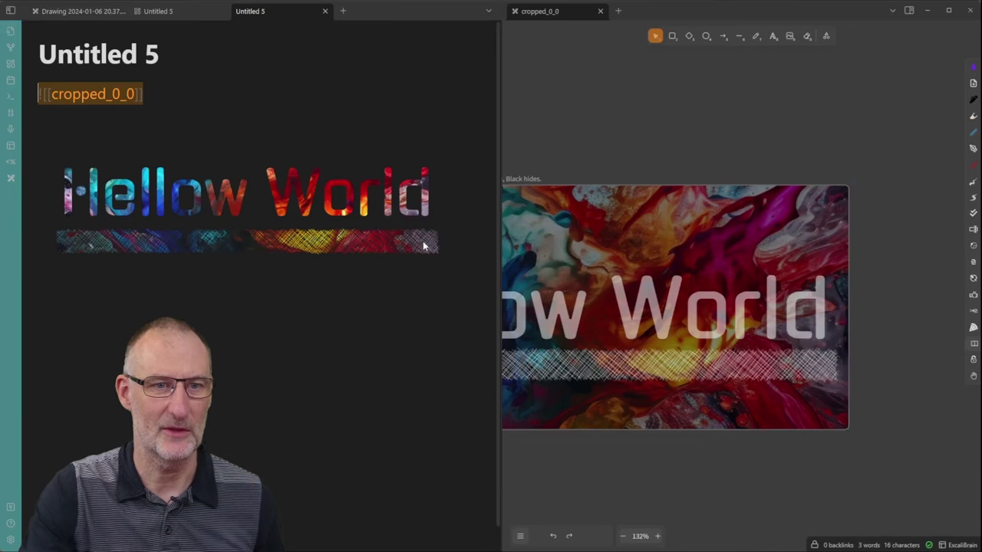
{"action": "left_click", "coordinate": [653, 196]}
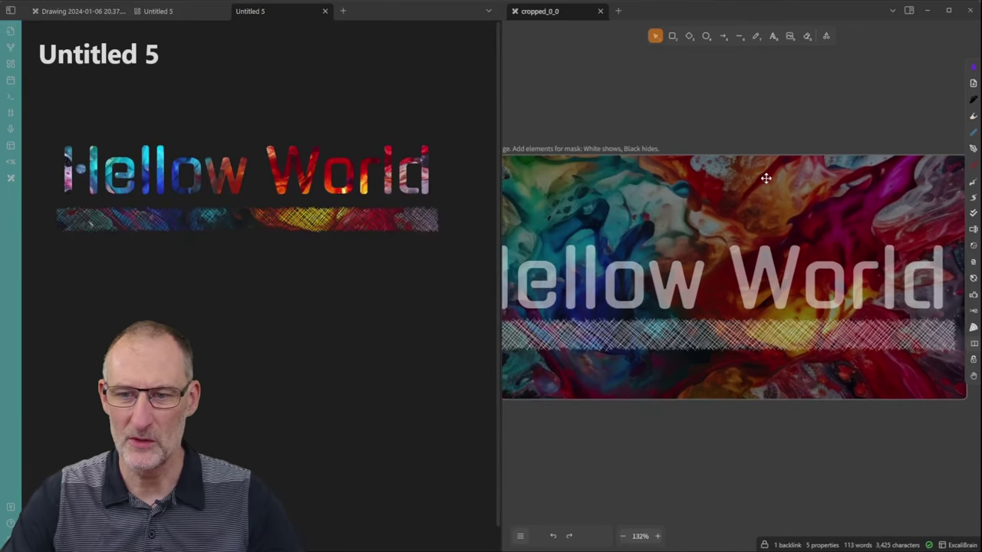
{"action": "scroll", "coordinate": [767, 181], "scroll_direction": "down", "scroll_amount": 4}
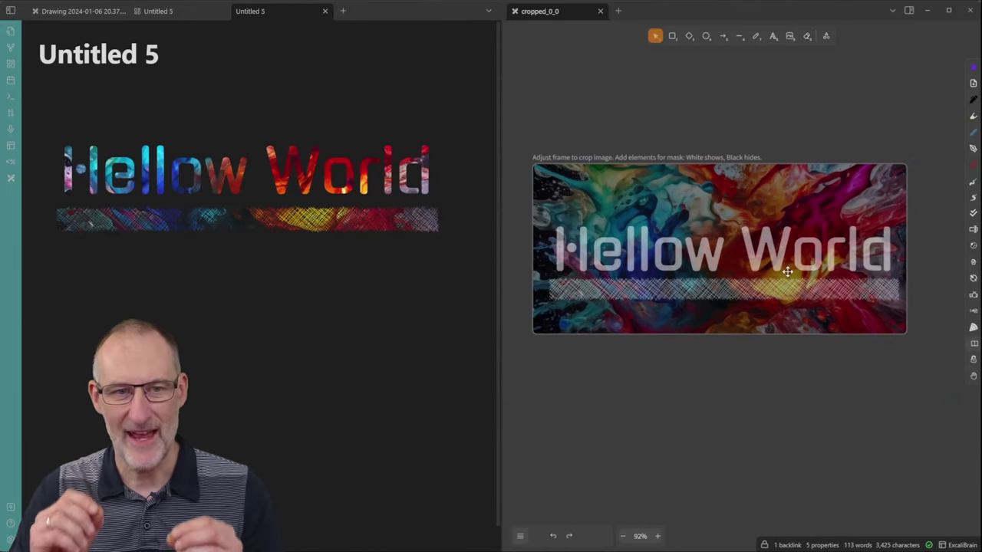
- Open the cropped_Monkey mask file from the canvas and examine the notes and Eyes annotation around the image
{"action": "left_click", "coordinate": [198, 13]}
{"action": "left_click", "coordinate": [243, 240]}
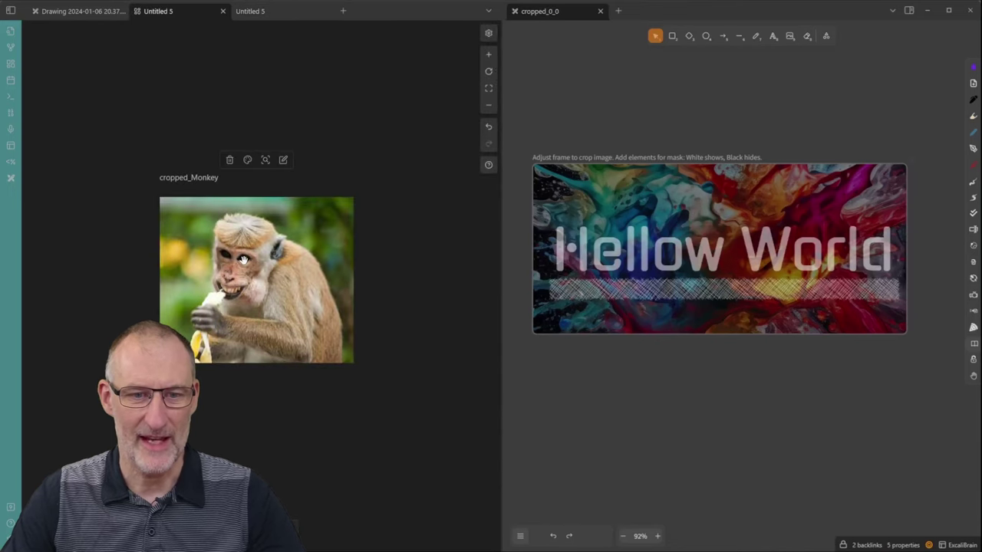
{"action": "double_click", "coordinate": [241, 257]}
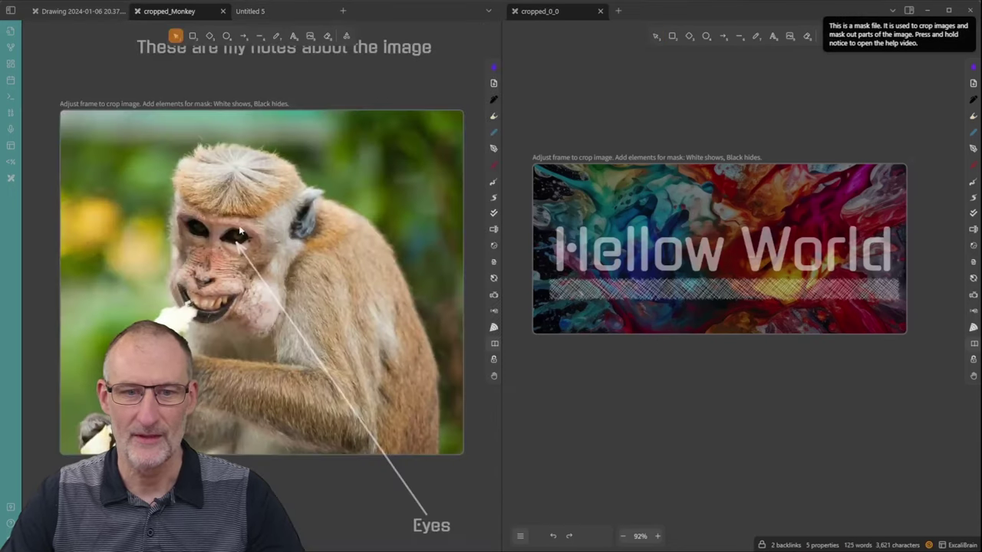
{"action": "scroll", "coordinate": [271, 99], "scroll_direction": "up", "scroll_amount": 2}
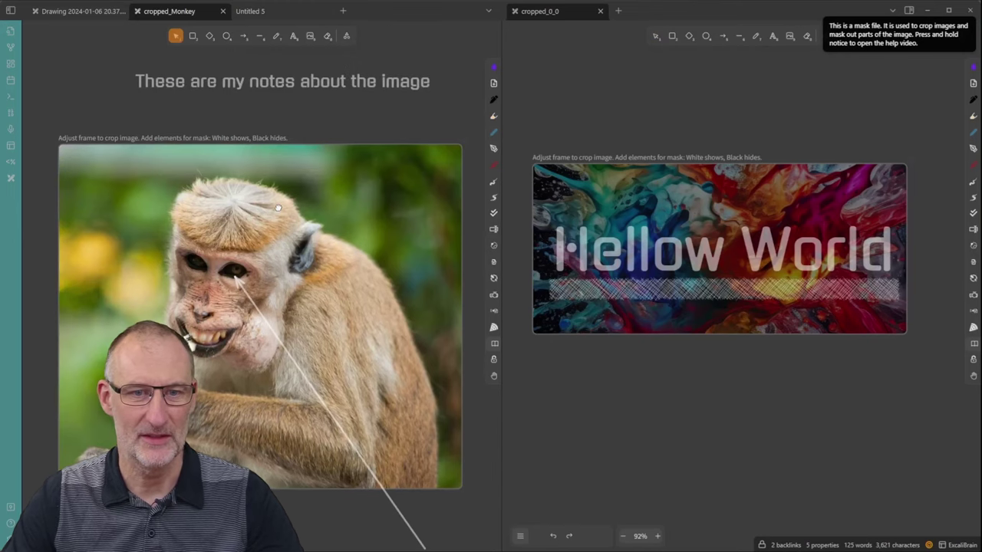
{"action": "left_click_drag", "start_coordinate": [310, 415], "coordinate": [300, 364]}
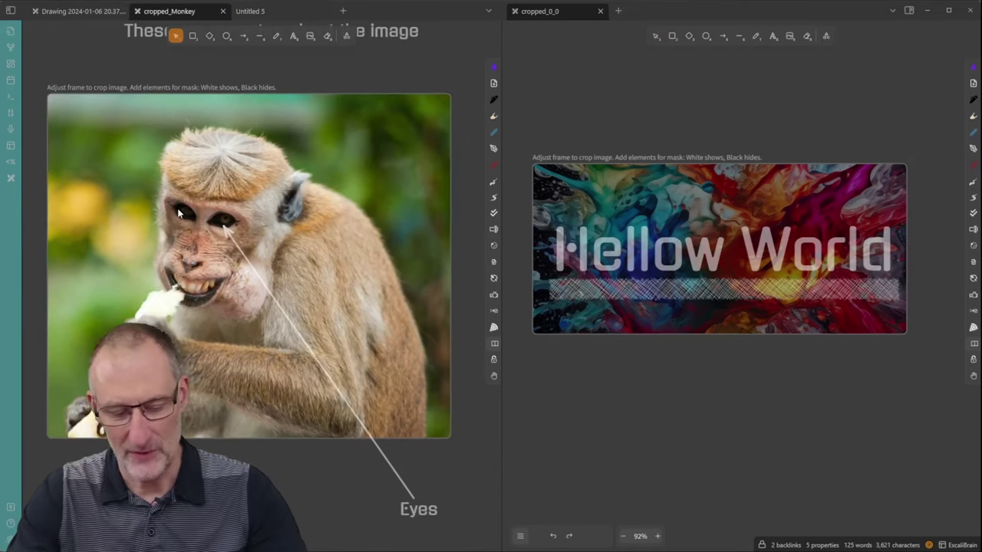
- Insert a blank line below the frontmatter in cropped_Monkey's Markdown source and return the file to its drawing view
{"action": "right_click", "coordinate": [175, 11]}
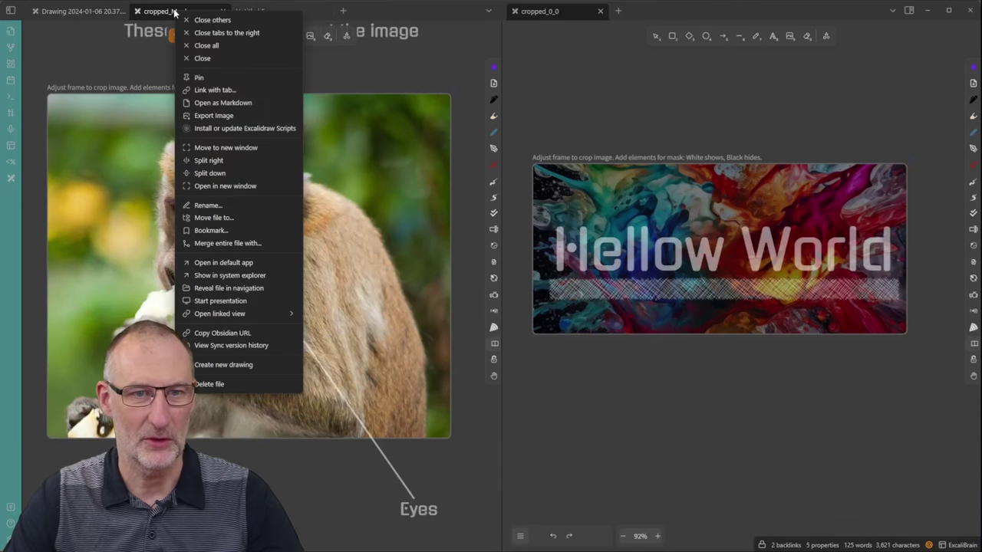
{"action": "left_click", "coordinate": [260, 108]}
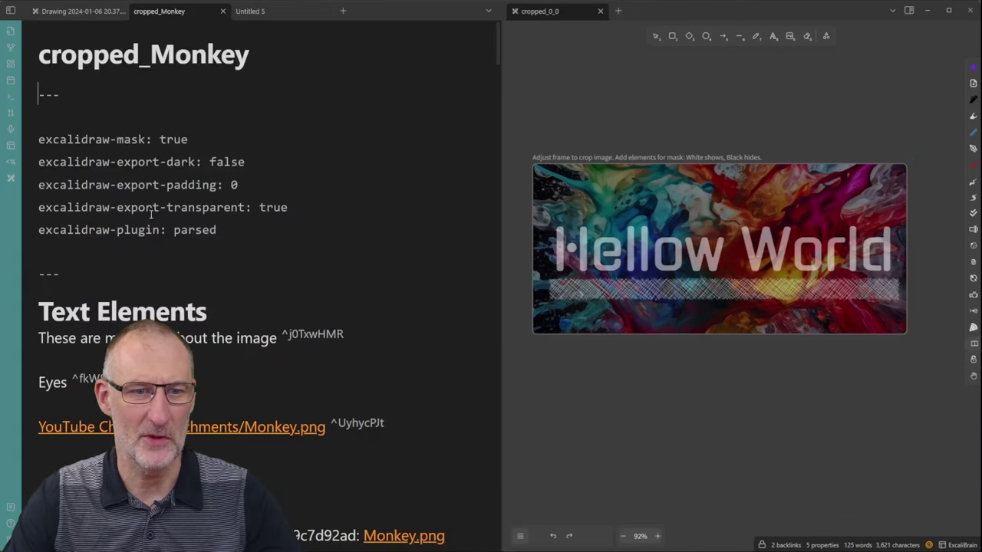
{"action": "left_click", "coordinate": [100, 276]}
{"action": "key", "text": "Return"}
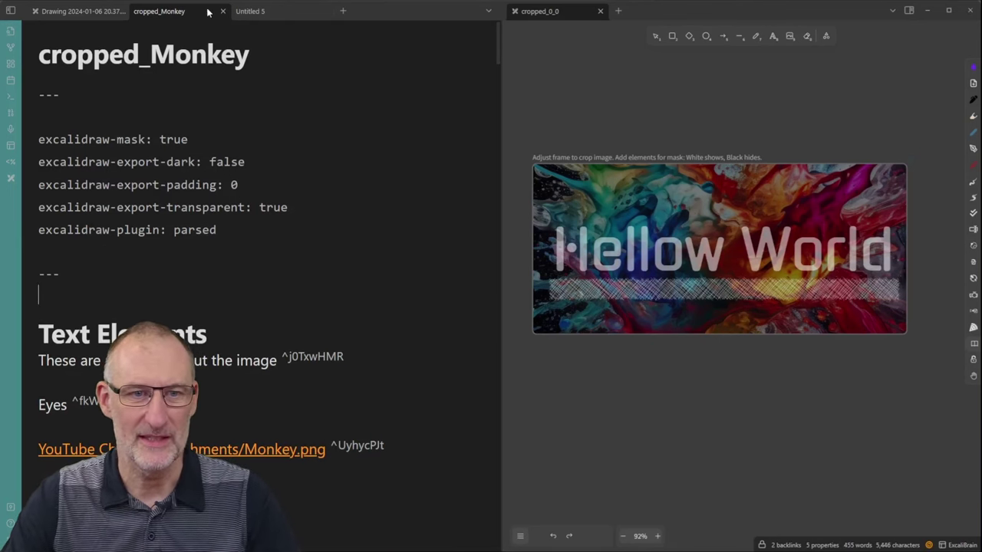
{"action": "right_click", "coordinate": [180, 15]}
{"action": "left_click", "coordinate": [256, 84]}
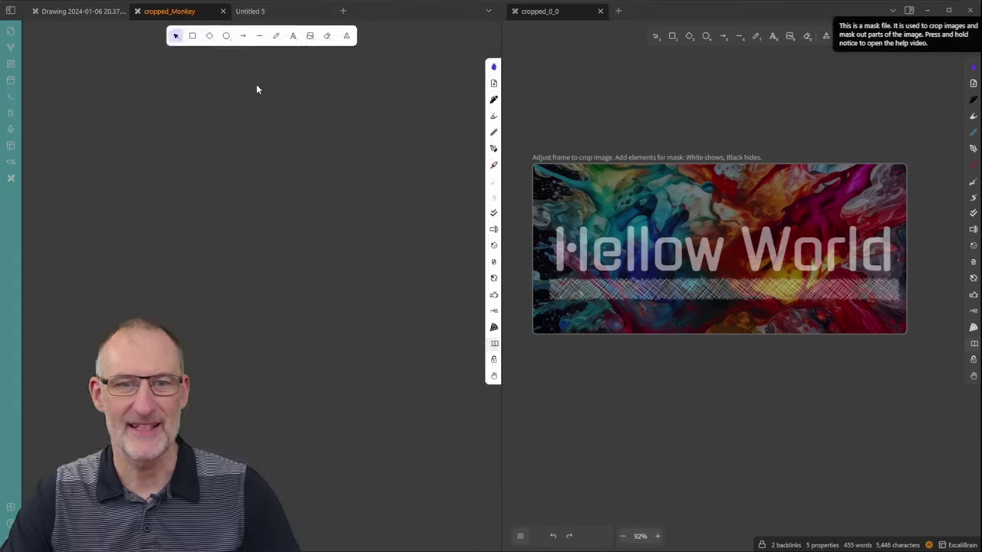